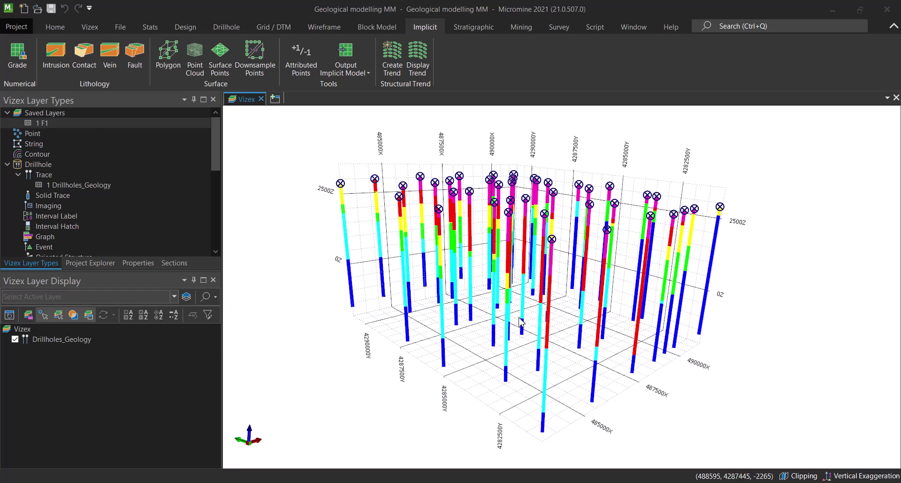
Orbit the Drillholes_Geology traces in Vizex 3D to view their colour-coded lithology intervals from several angles
left_click_drag(494, 324, 695, 303)
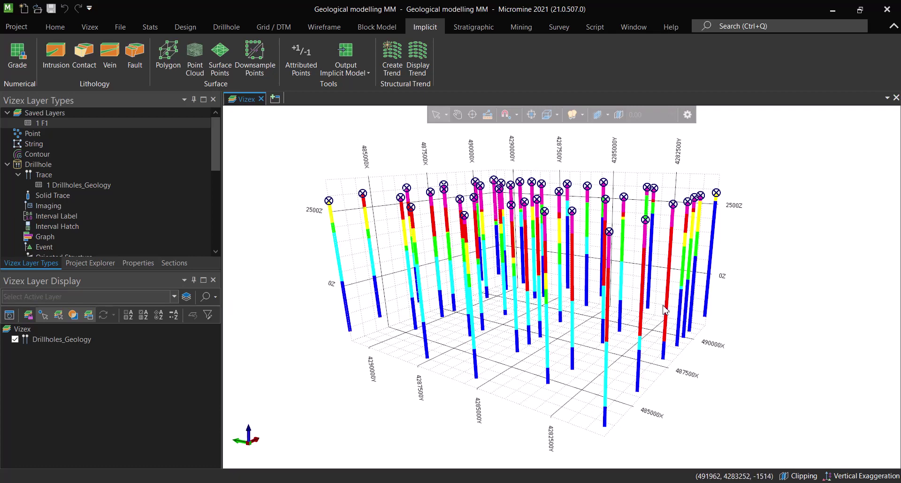
left_click_drag(677, 369, 624, 318)
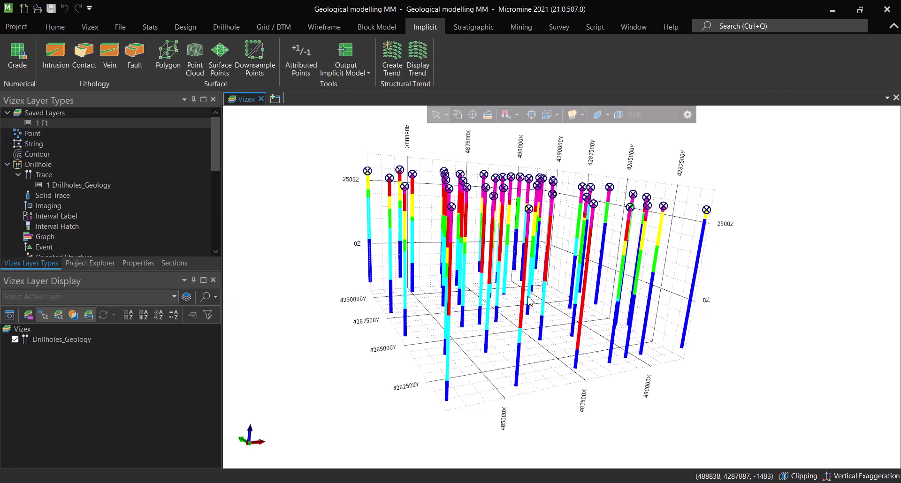
middle_click_drag(531, 301, 581, 300)
middle_click_drag(415, 345, 465, 295)
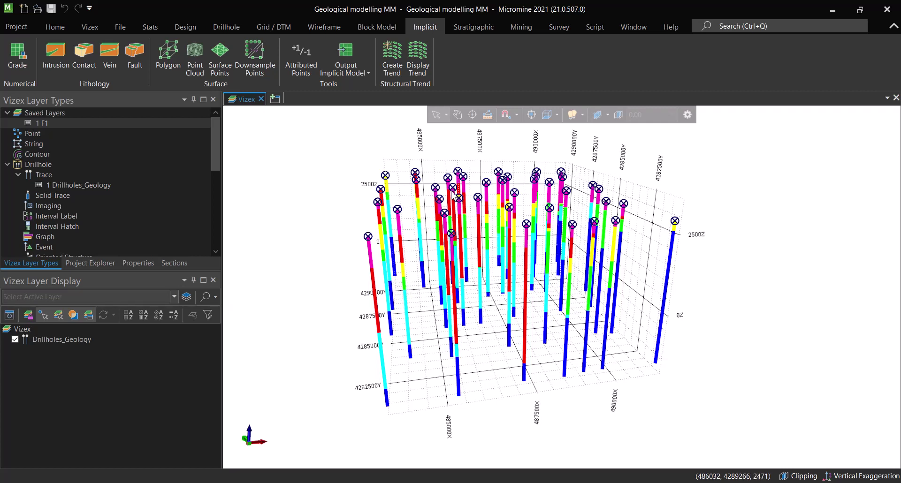
left_click(91, 66)
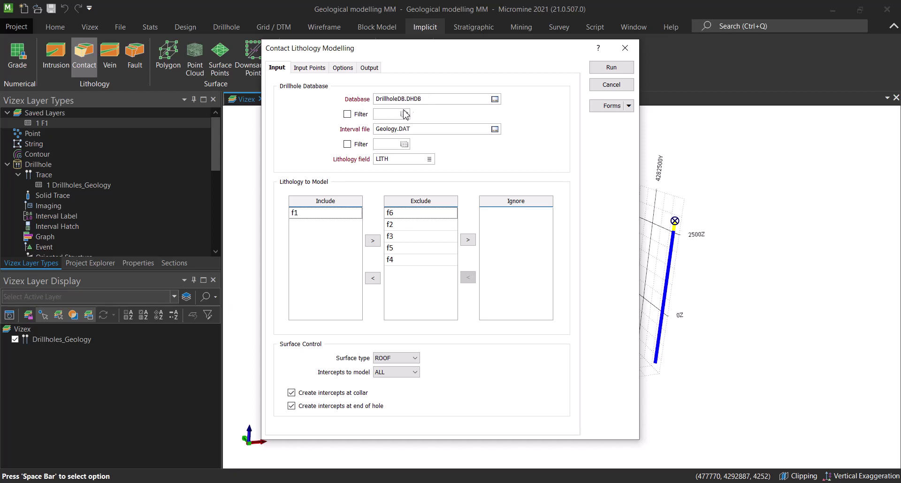
left_click_drag(438, 54, 451, 75)
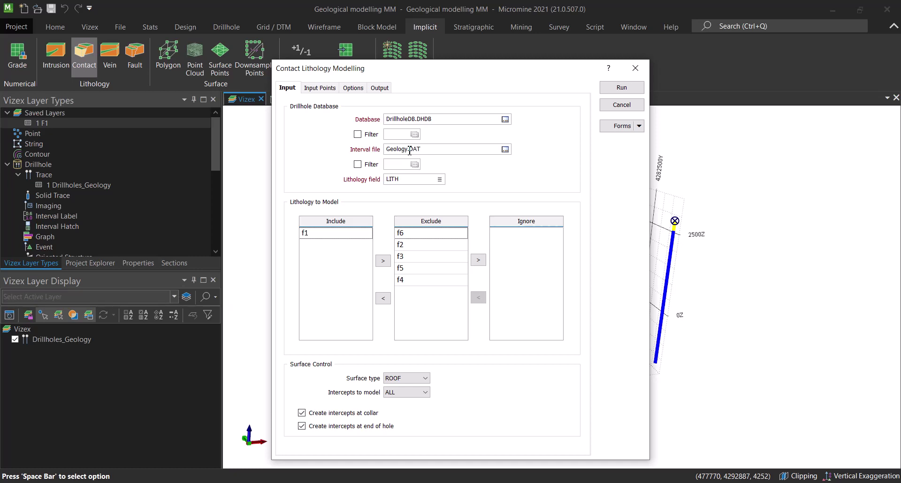
left_click_drag(473, 74, 201, 75)
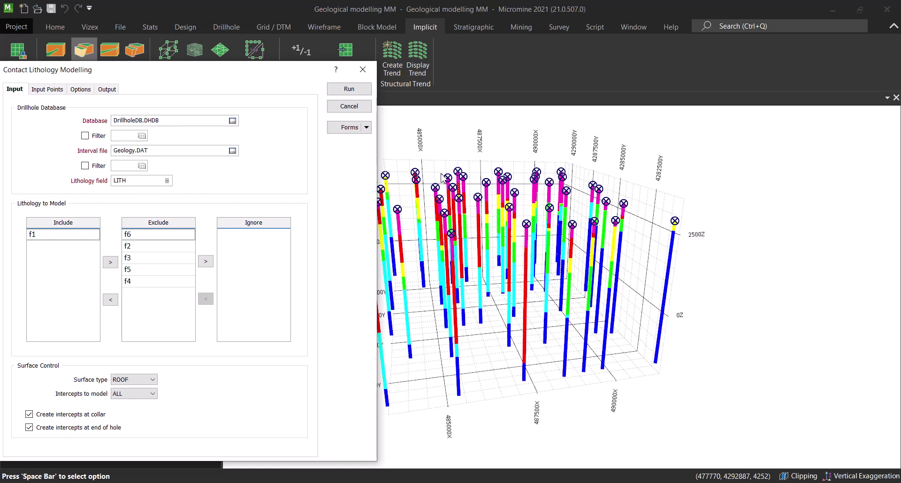
left_click(241, 79)
mouse_move(317, 79)
left_mouse_down()
mouse_move(247, 76)
mouse_move(307, 75)
left_mouse_up()
left_click_drag(306, 77, 302, 80)
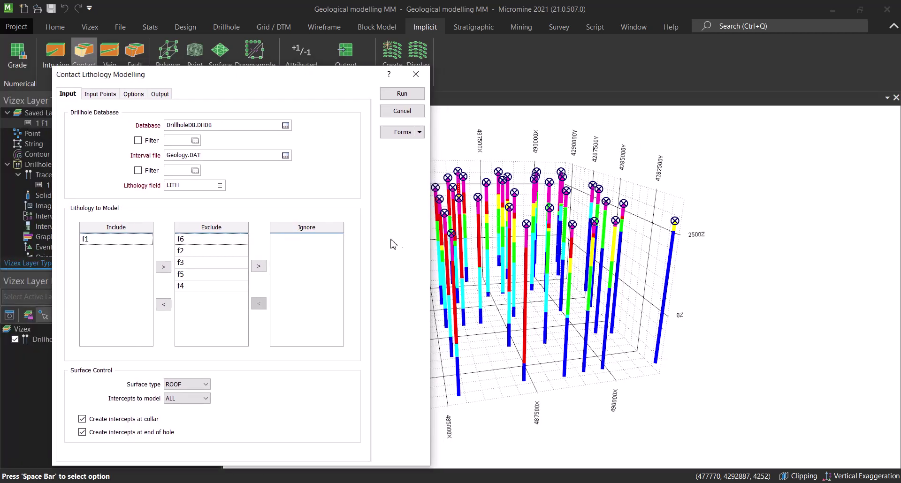
left_click_drag(217, 82, 680, 75)
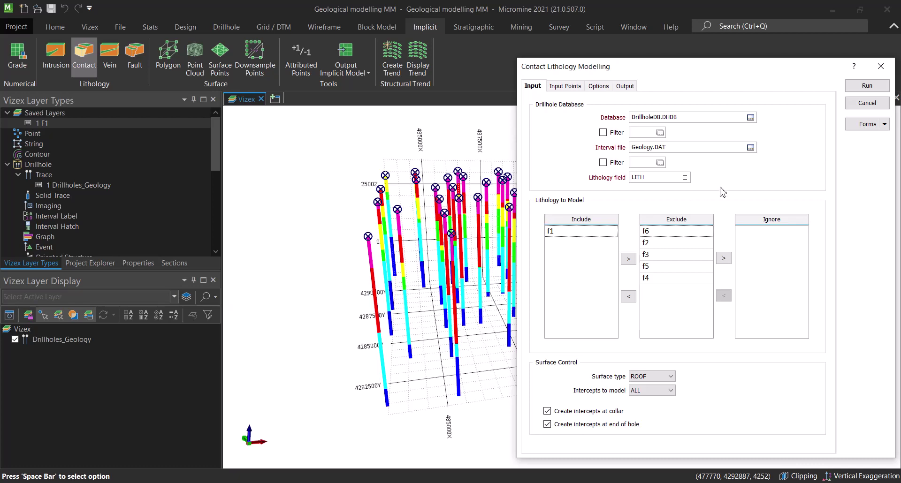
left_click(881, 68)
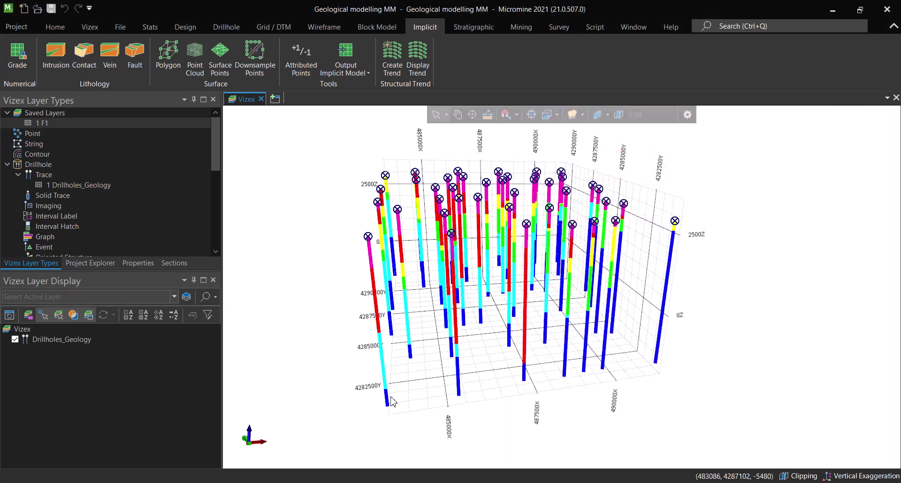
Show the drillhole trace properties and reopen Implicit > Contact, keeping LITH from Geology.DAT as the lithology field
left_click(136, 264)
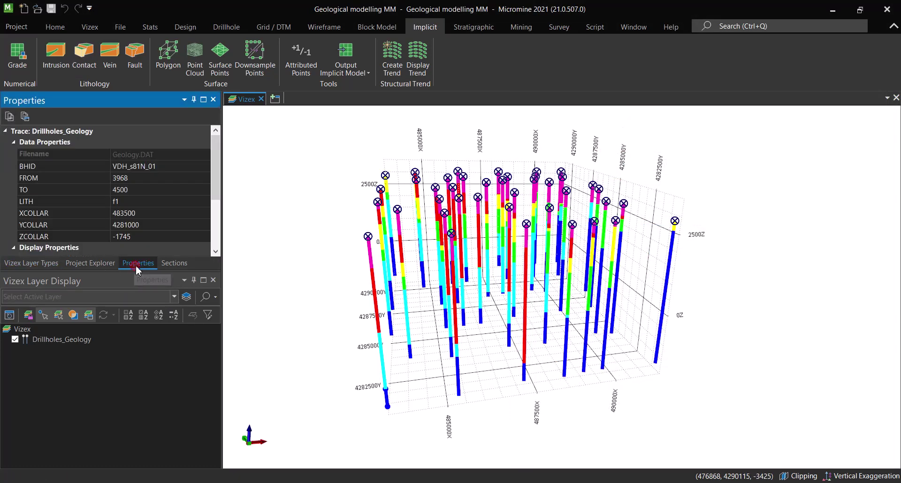
left_click(84, 55)
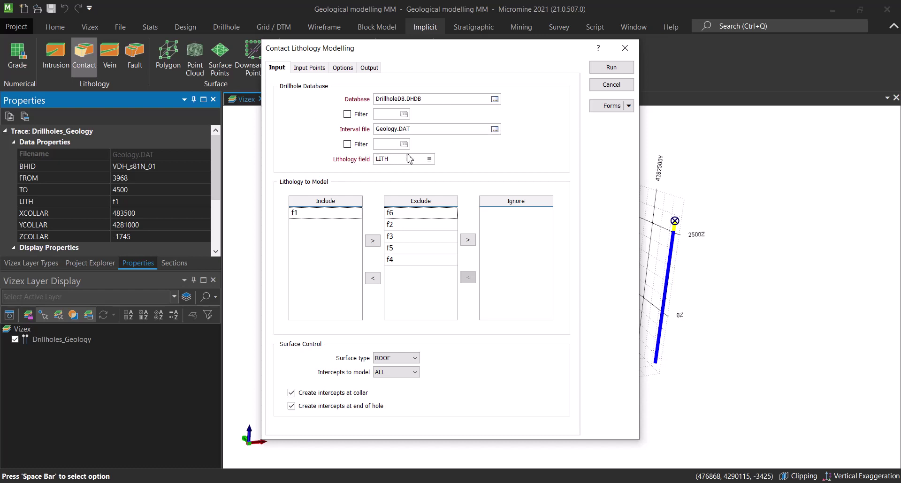
left_click(429, 159)
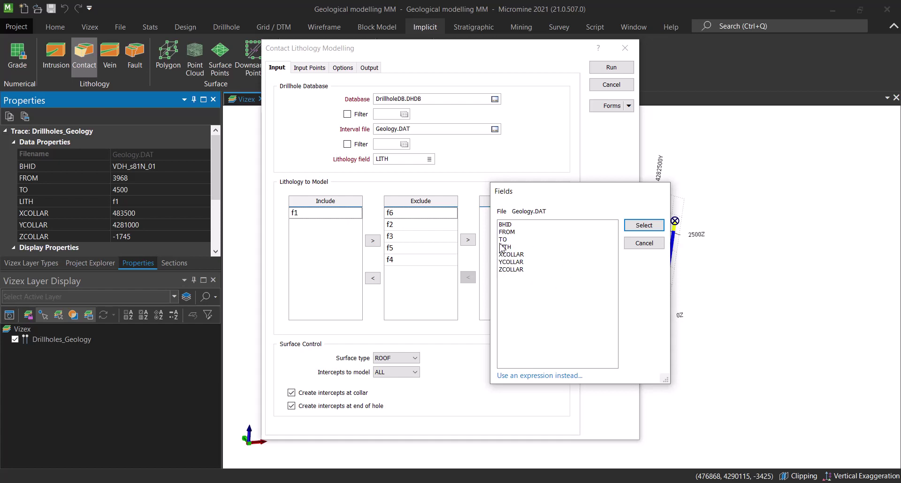
left_click_drag(507, 228, 506, 247)
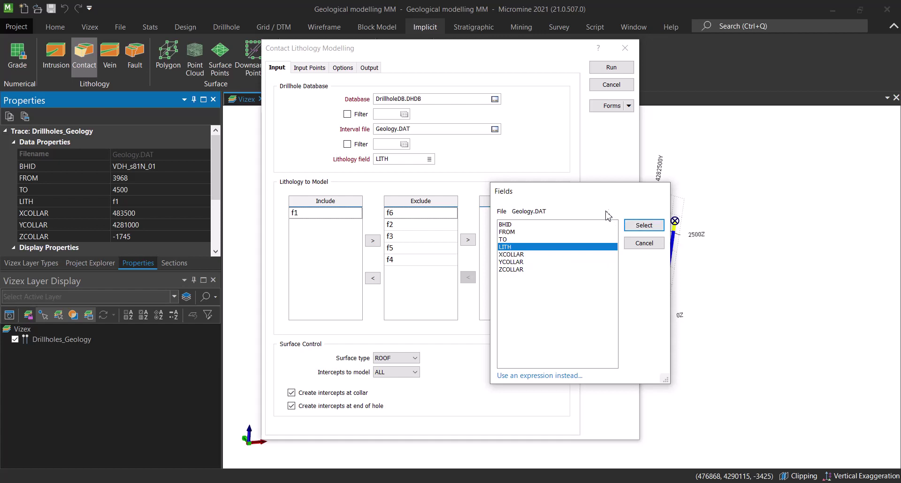
left_click_drag(599, 197, 513, 167)
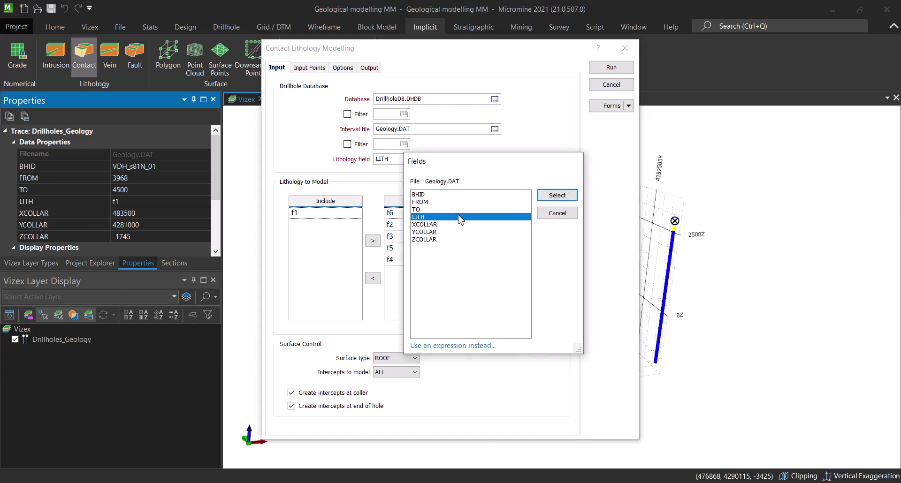
left_click(550, 215)
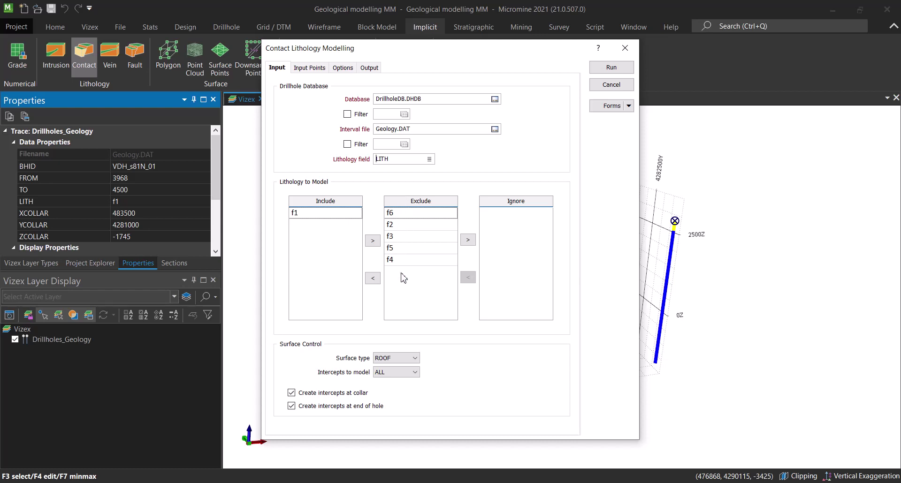
left_click(310, 214)
left_click(373, 240)
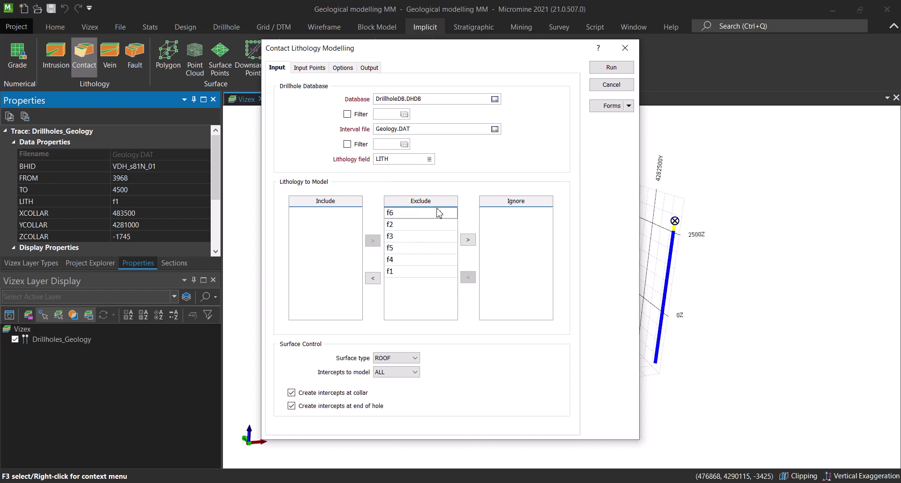
left_click(407, 273)
left_click(374, 278)
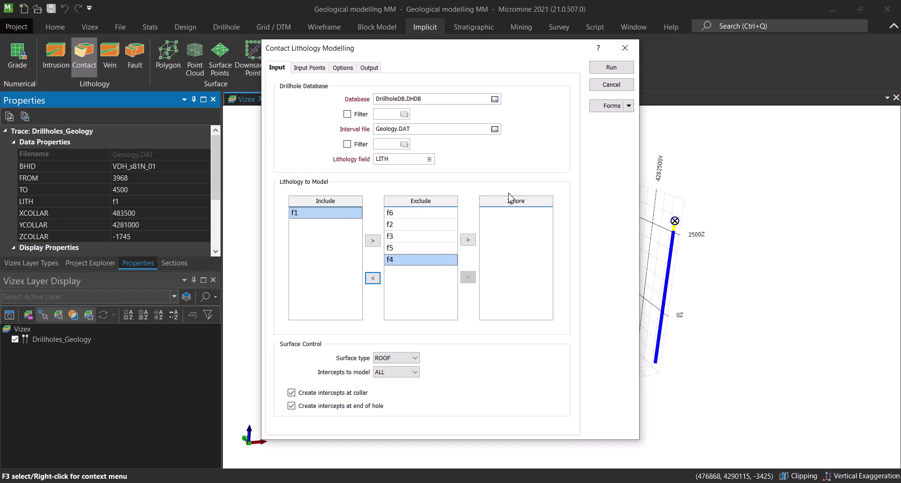
left_click(468, 240)
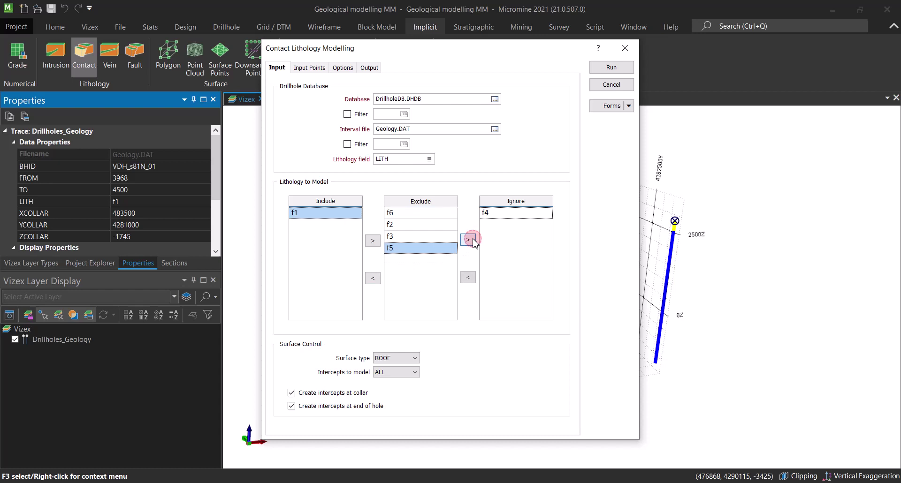
left_click(512, 214)
left_click(468, 277)
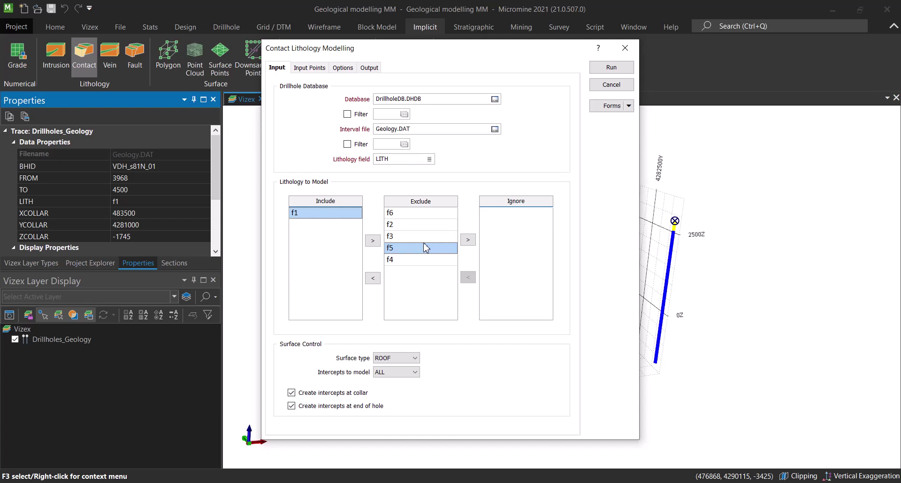
Review the Surface type and Intercepts to model choices, leaving the surface type at ROOF
left_click(409, 359)
left_click(408, 365)
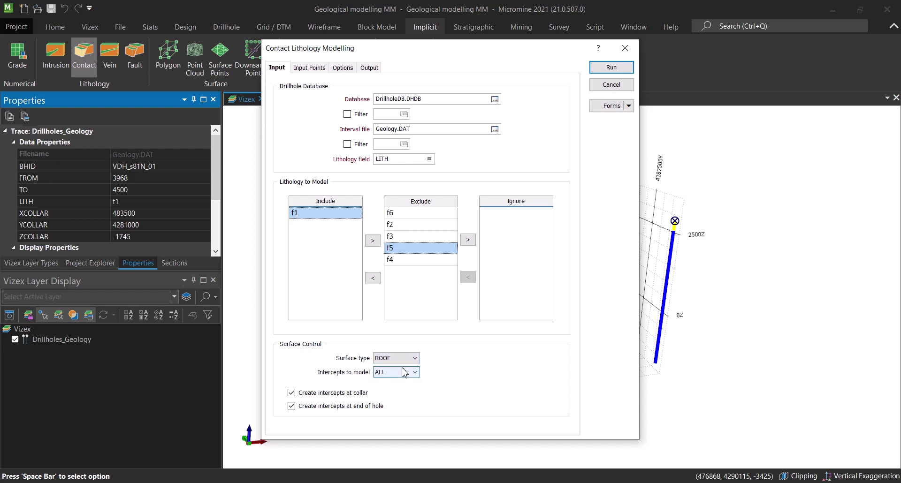
left_click(404, 373)
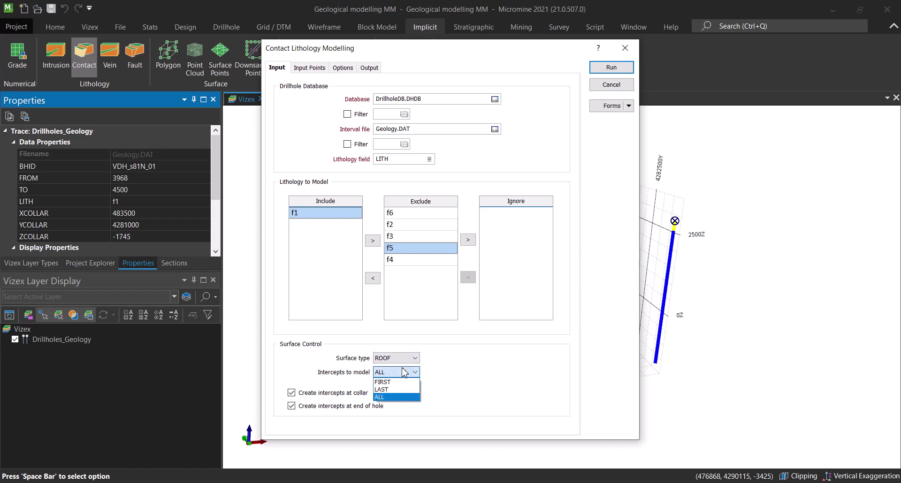
left_click(404, 371)
left_click(405, 360)
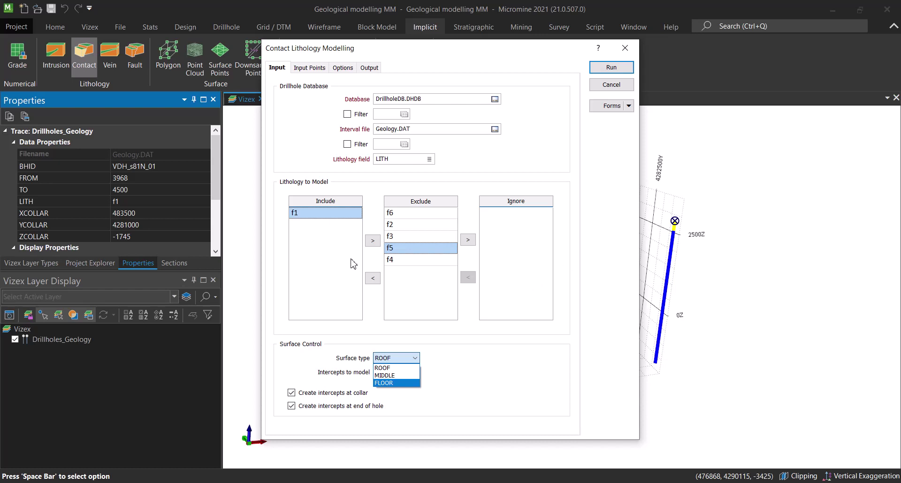
left_click(505, 55)
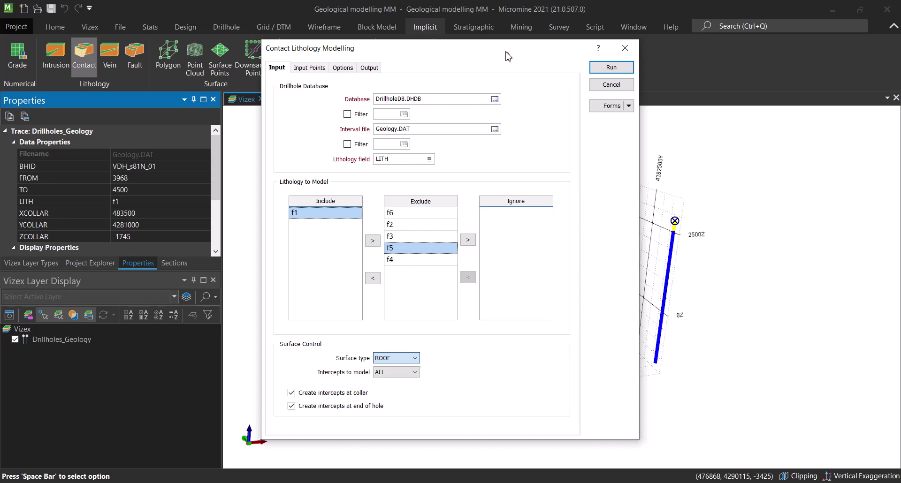
Reposition the form, confirm ROOF and ALL intercepts, and move to the Input Points page
left_click_drag(453, 53, 250, 76)
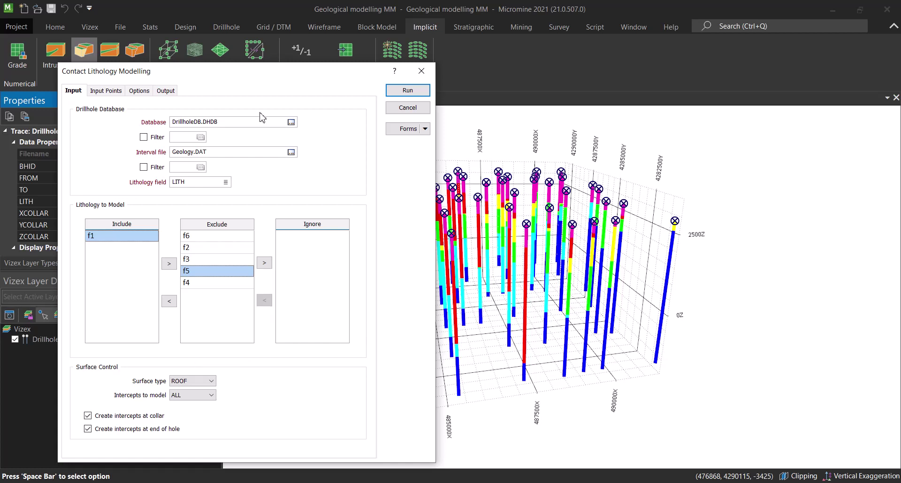
left_click_drag(274, 73, 407, 30)
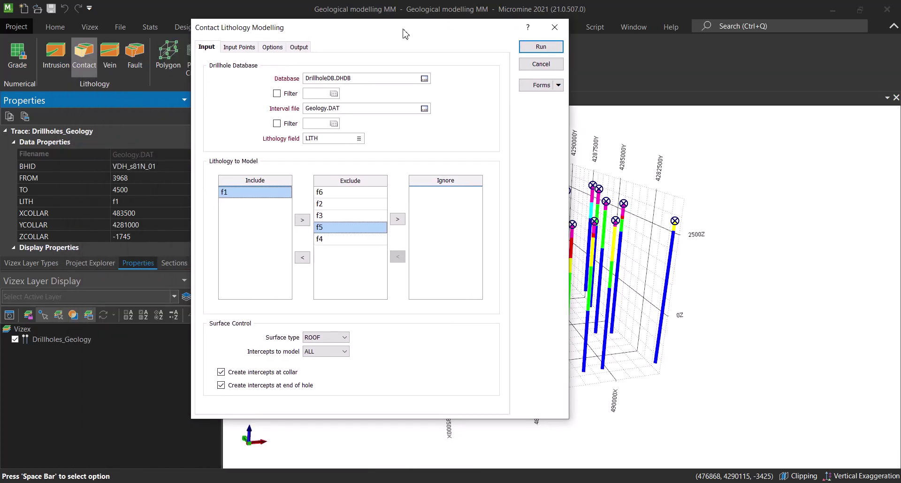
left_click(336, 337)
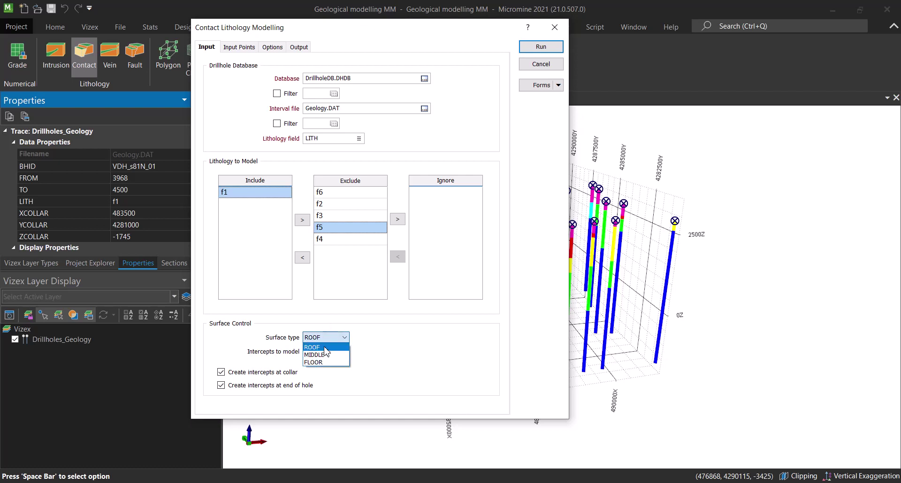
left_click(322, 347)
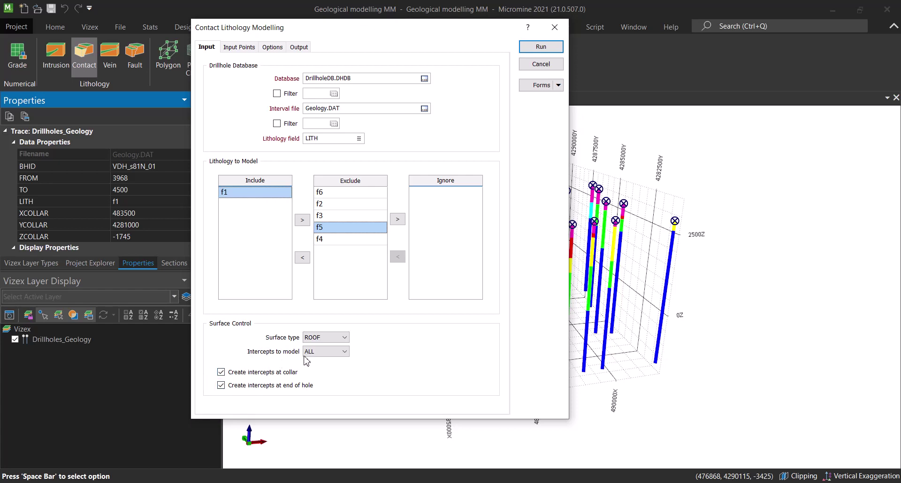
left_click(325, 353)
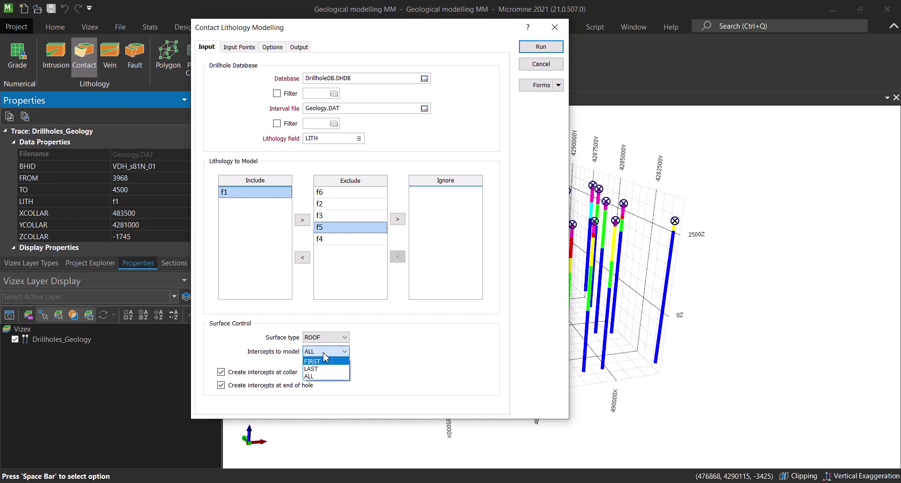
left_click(324, 353)
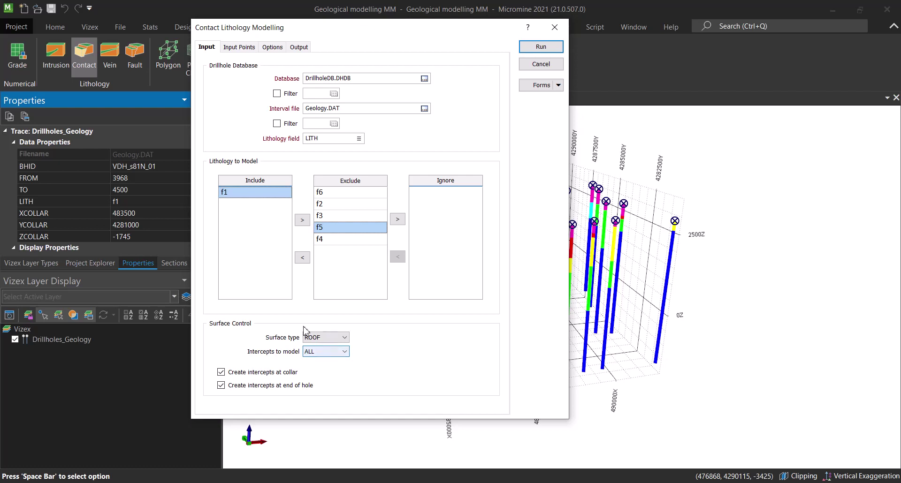
left_click(226, 49)
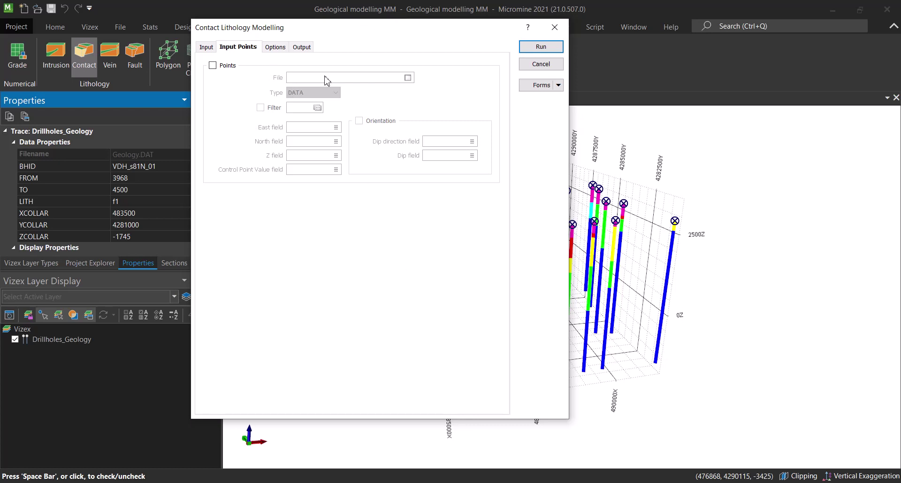
left_click(283, 47)
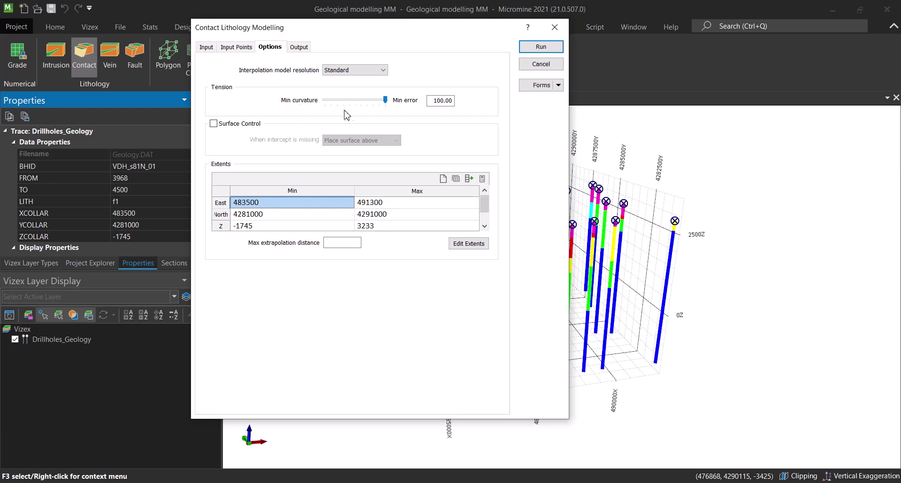
left_click(374, 70)
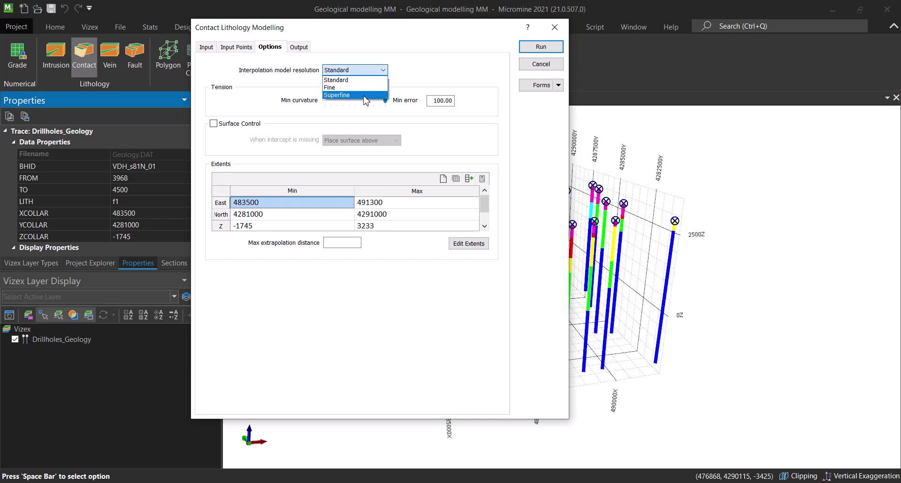
left_click(365, 71)
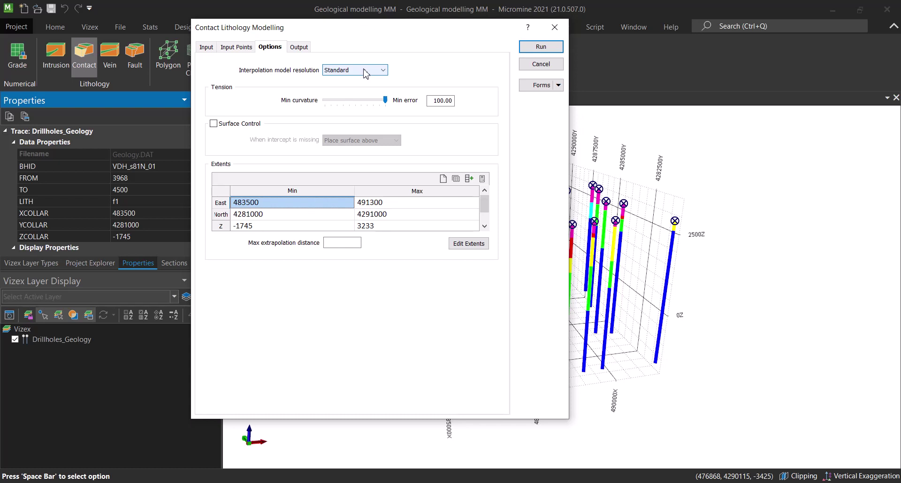
left_click(365, 74)
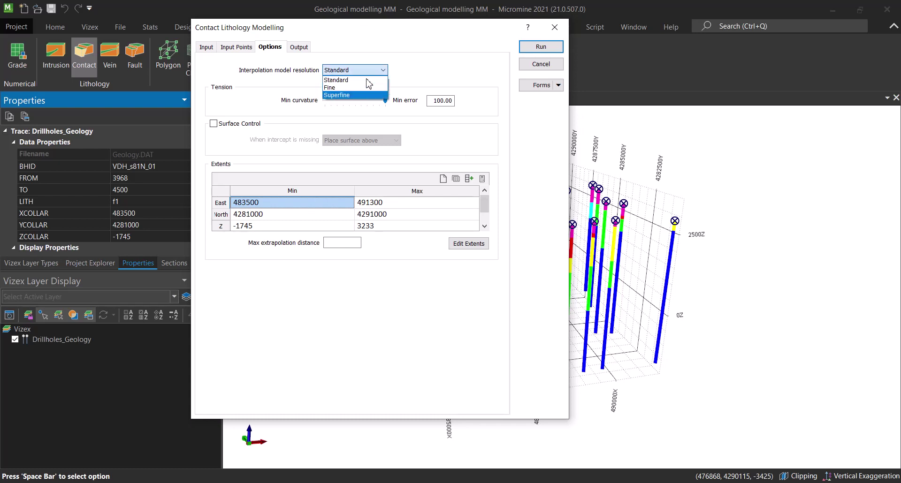
left_click(368, 79)
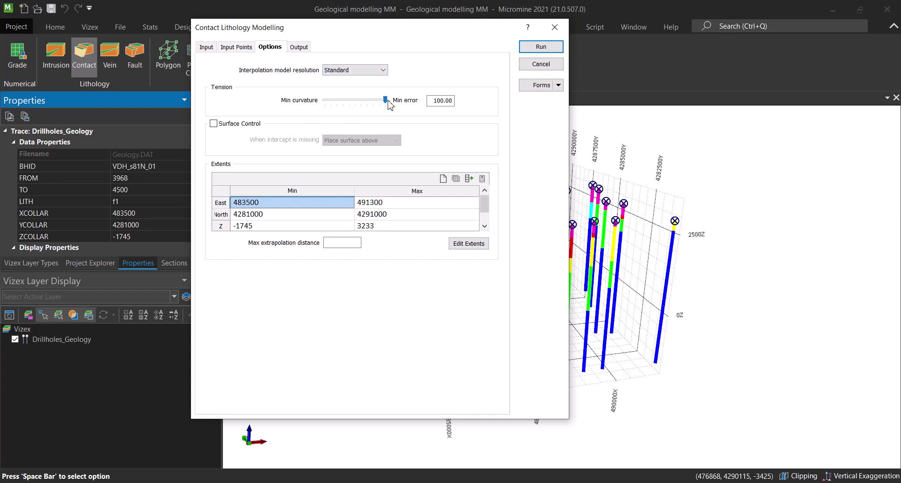
left_click(436, 100)
left_click(436, 100)
left_click(453, 101)
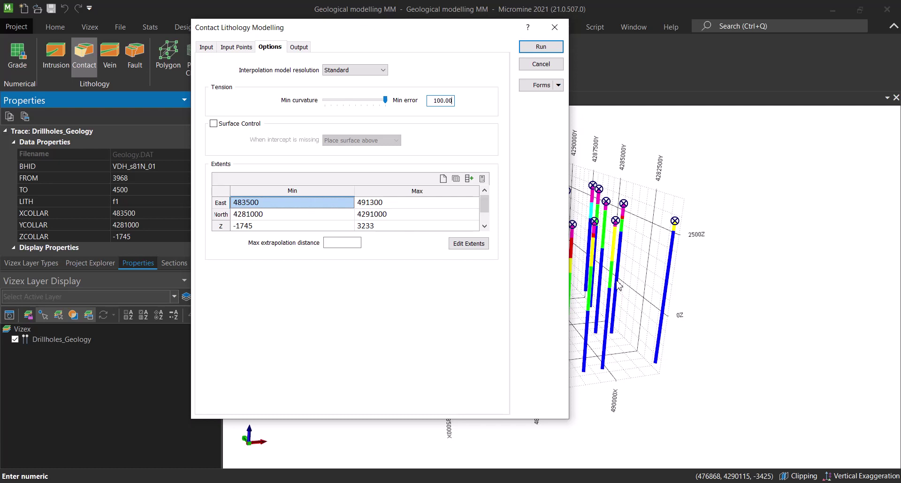
left_click_drag(392, 29, 384, 59)
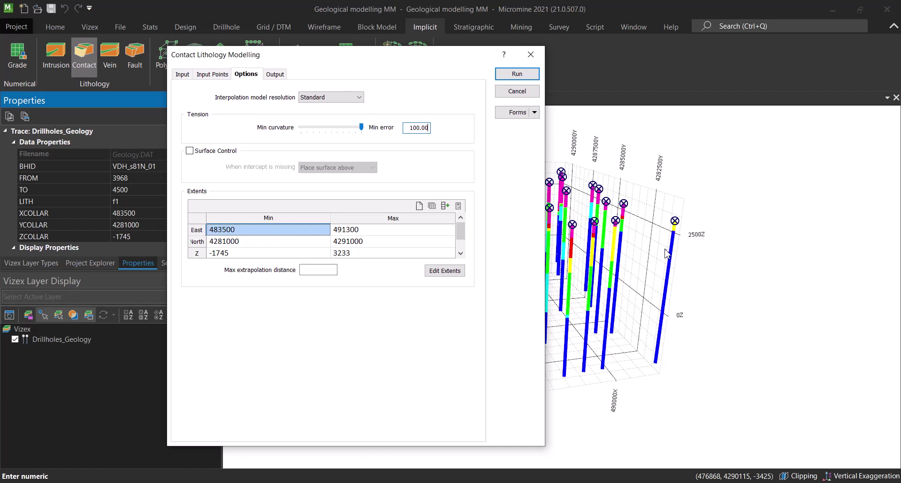
Tick Surface Control with missing intercepts set to Place surface above
left_click(190, 152)
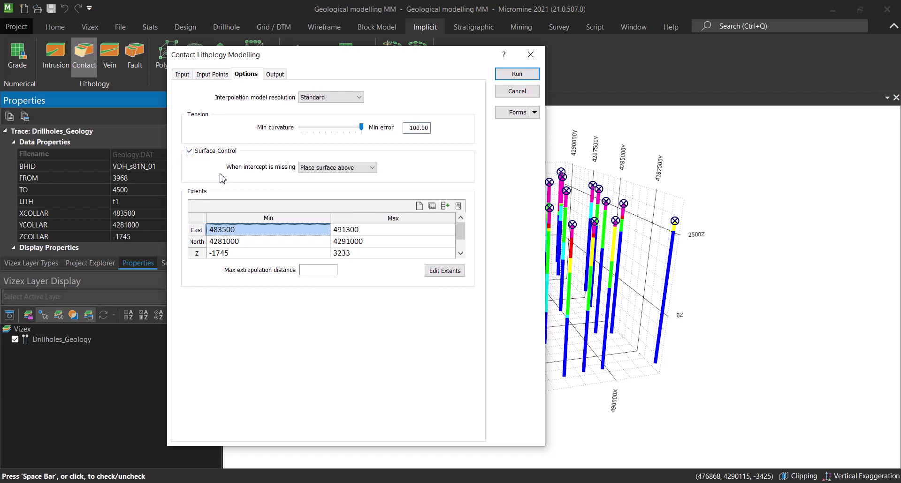
left_click(327, 169)
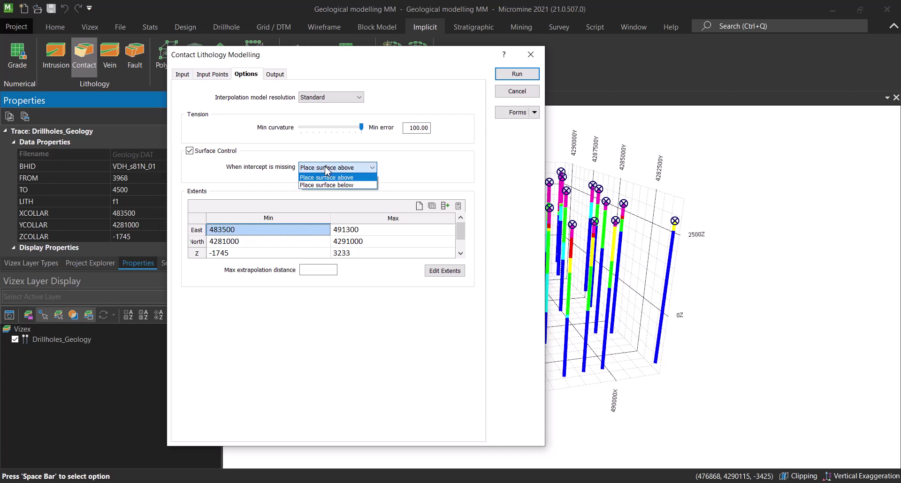
left_click(327, 171)
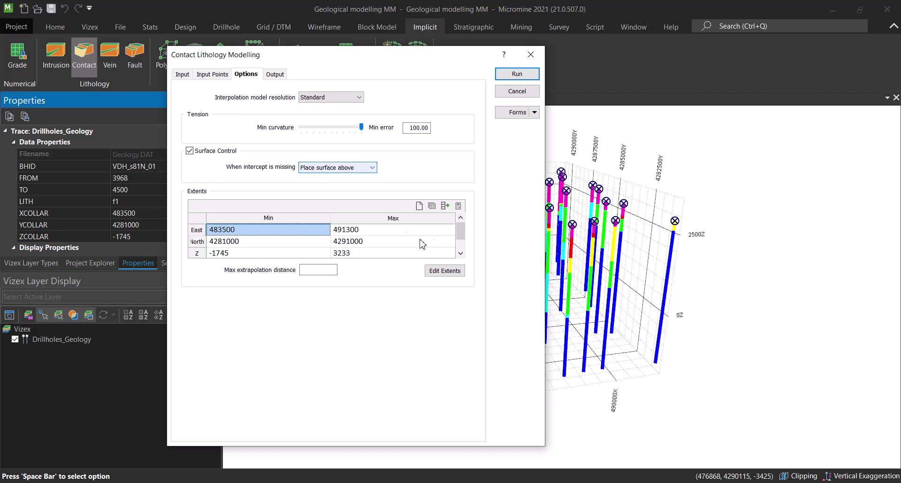
Untick Surface Control and preview the modelling extents box around the drillholes in Vizex
left_click(189, 152)
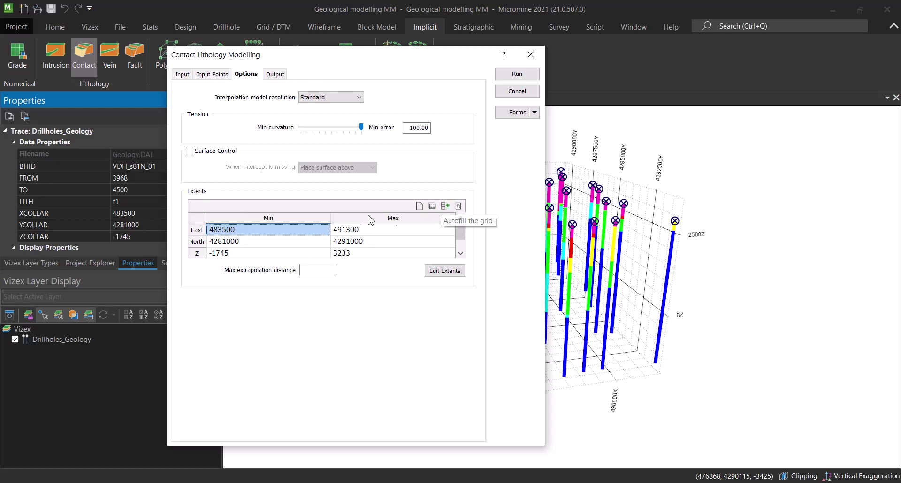
left_click(442, 271)
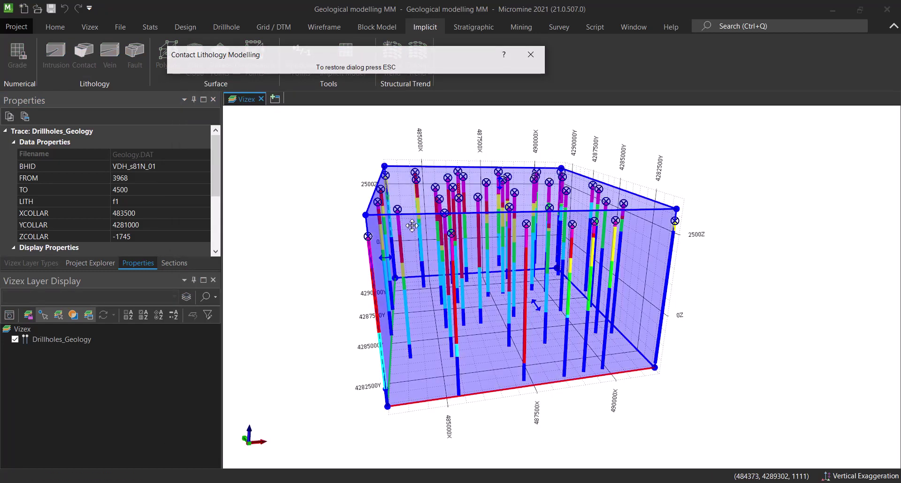
key("Escape")
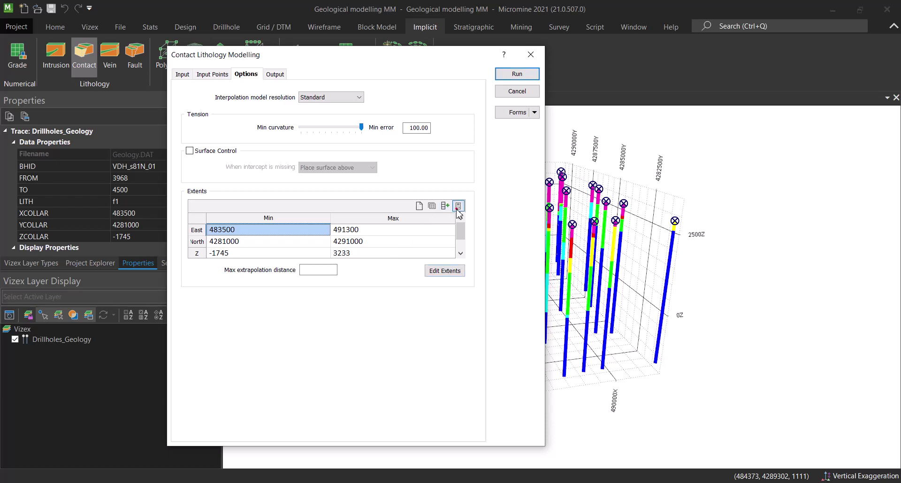
Show the Output page and confirm Mineralisation wireframe F1 at Standard quality
left_click(275, 75)
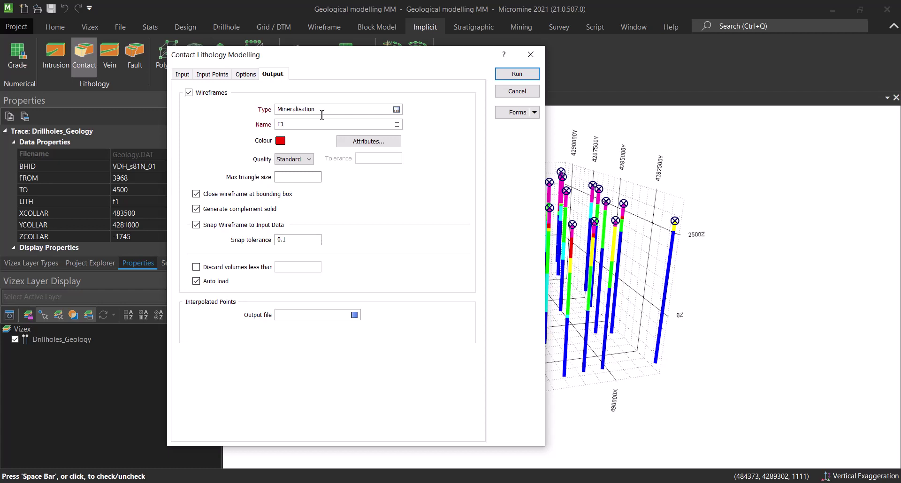
left_click(310, 125)
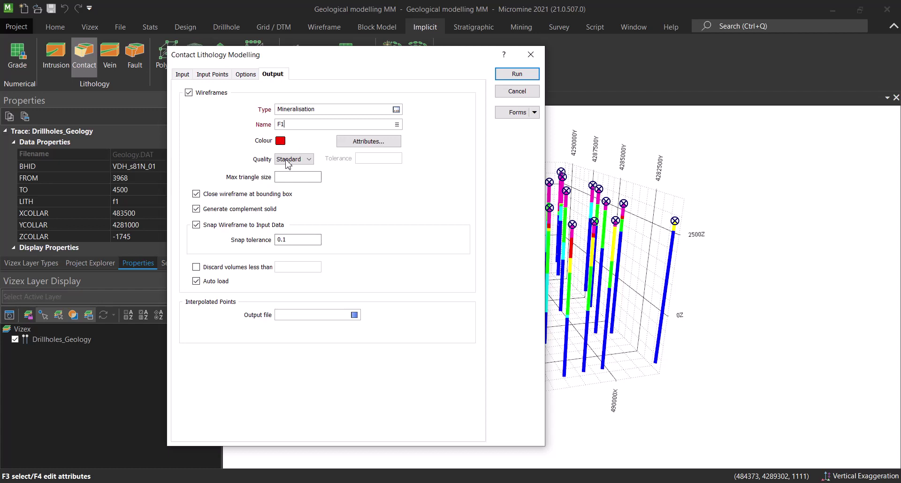
left_click(308, 160)
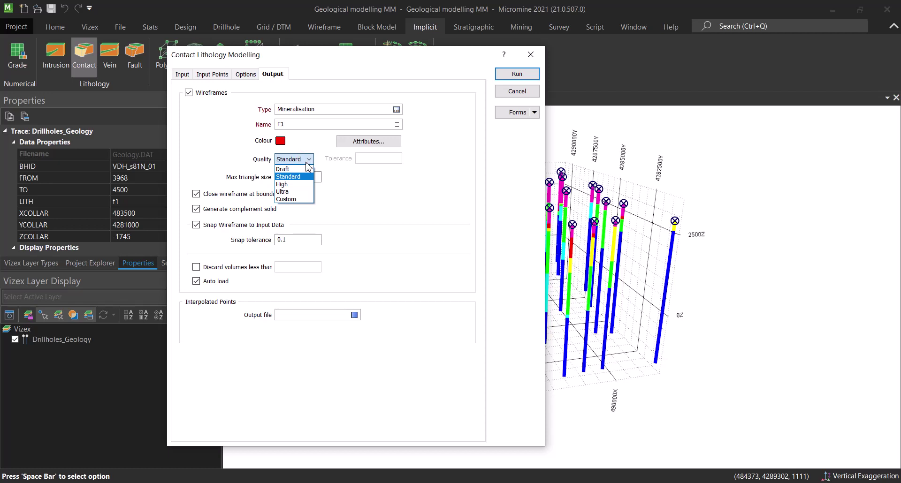
left_click(307, 162)
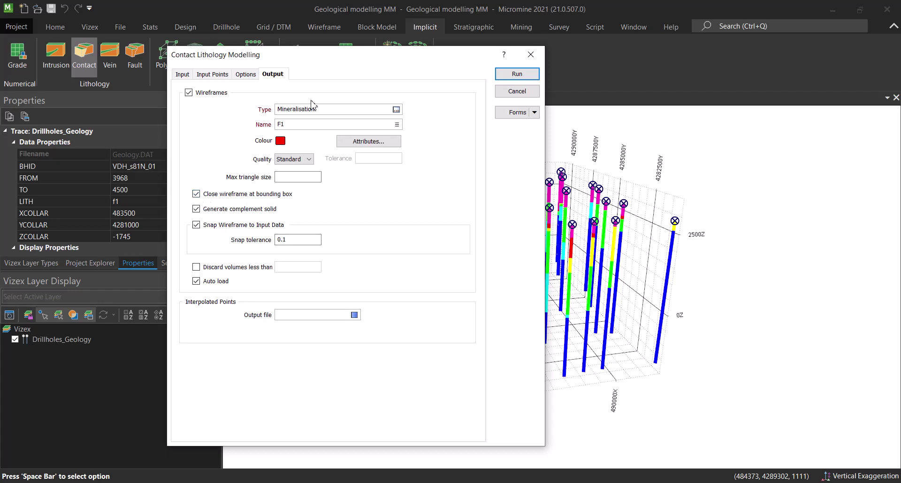
left_click_drag(403, 57, 226, 55)
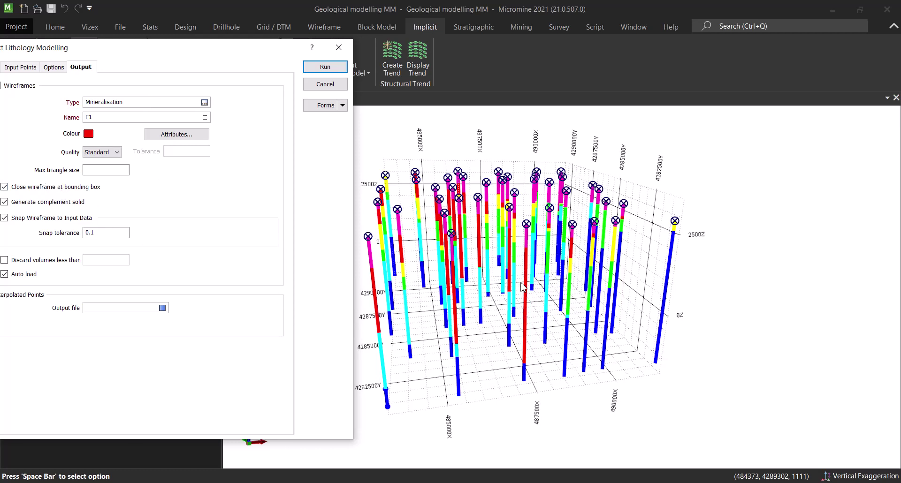
left_click_drag(160, 53, 217, 58)
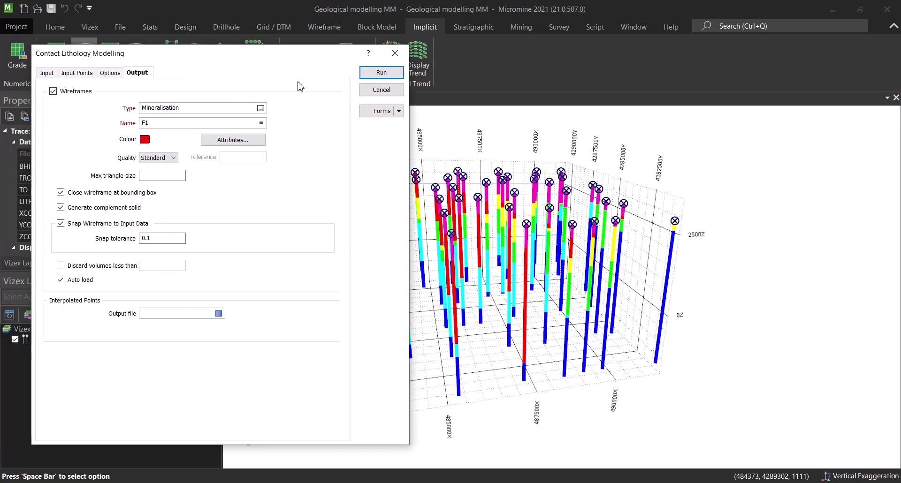
left_click_drag(294, 57, 226, 66)
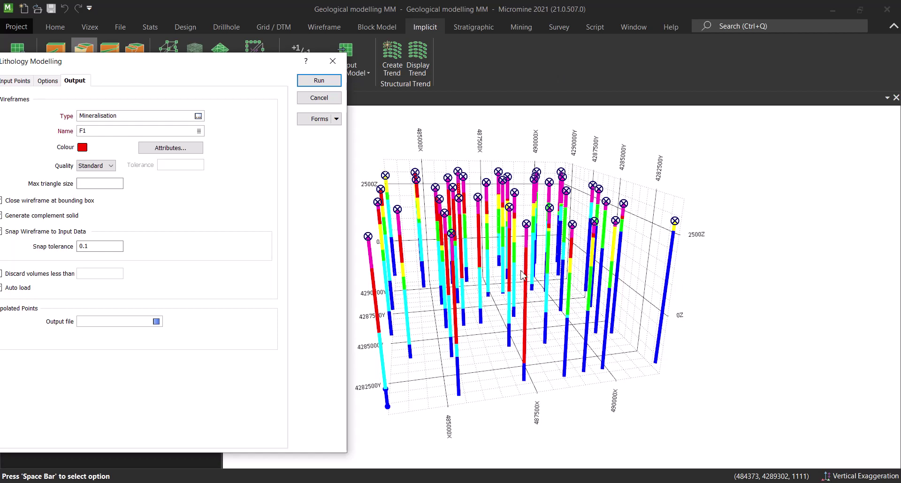
left_click_drag(228, 71, 324, 57)
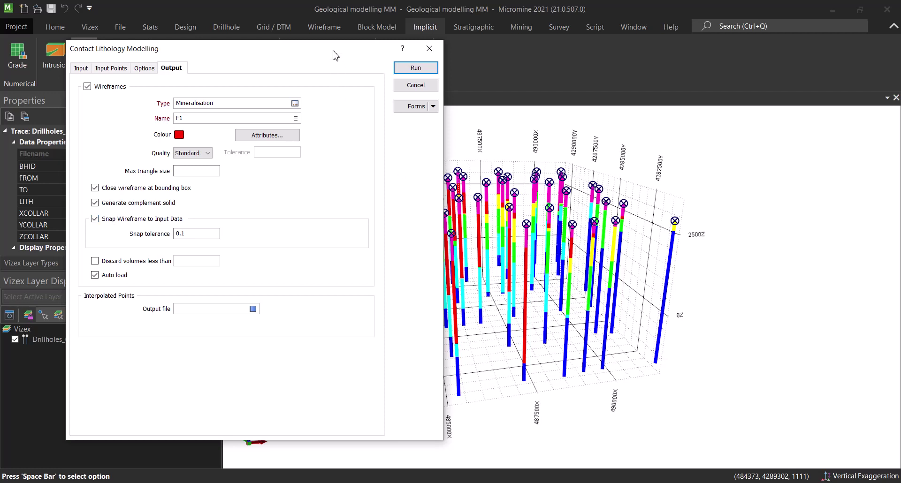
left_click_drag(333, 51, 309, 54)
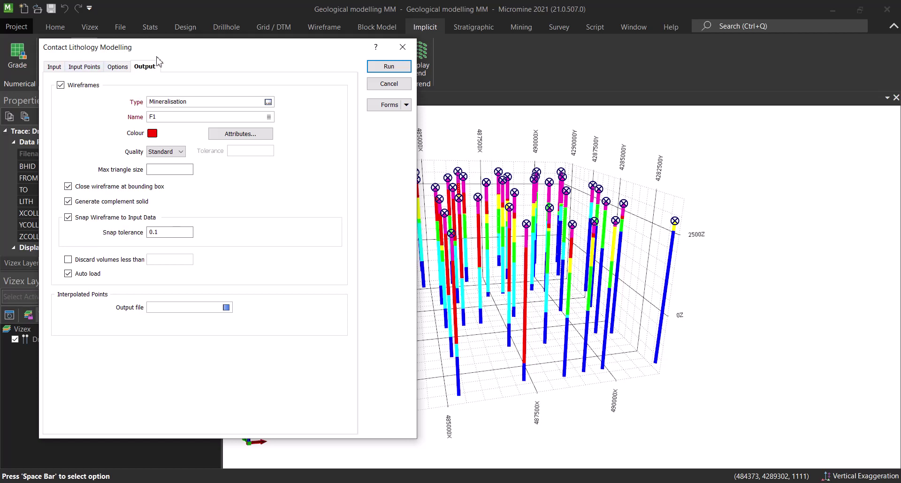
left_click_drag(164, 54, 205, 58)
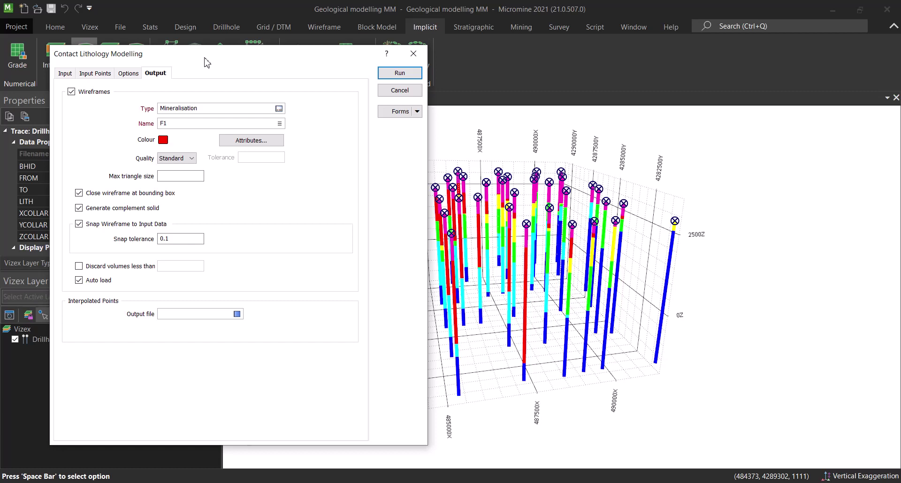
left_click_drag(202, 57, 178, 53)
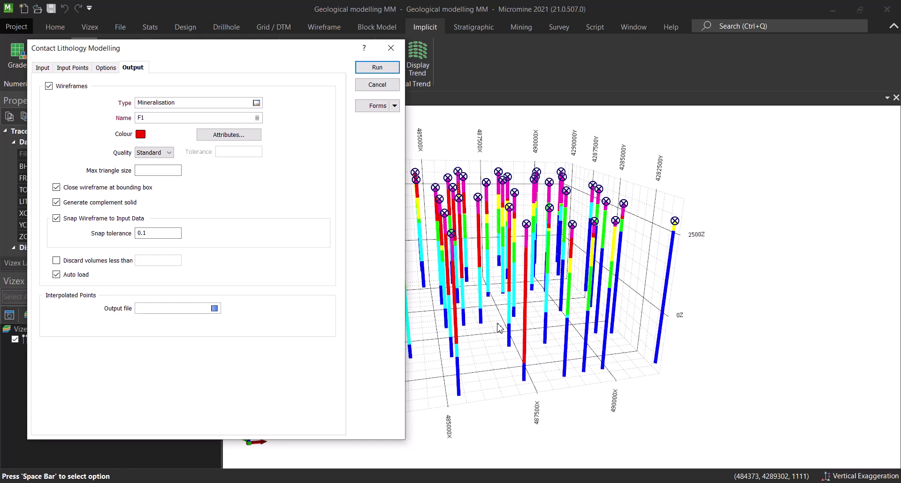
Run the contact modelling, confirm overwriting wireframe F1, and close the form
left_click(378, 68)
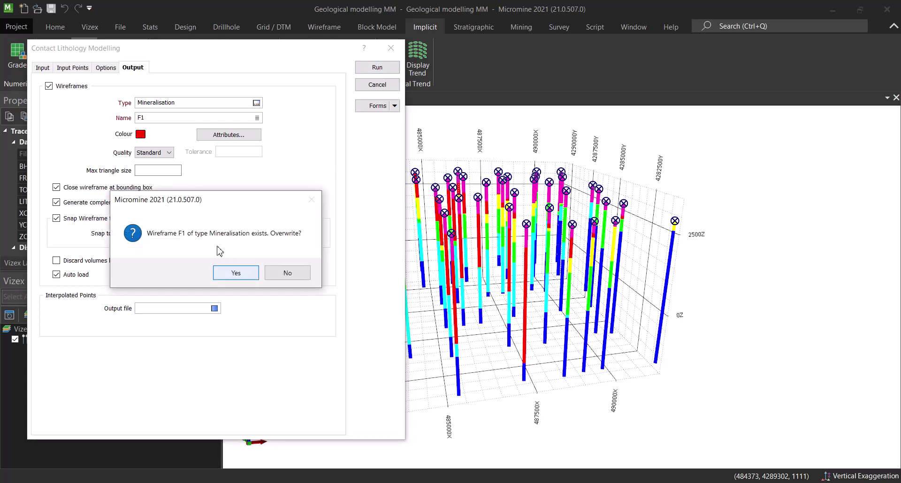
left_click(250, 276)
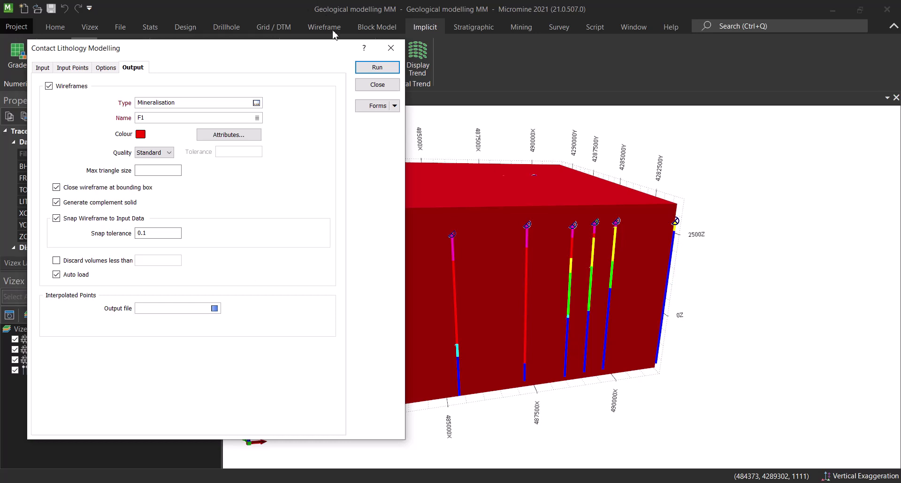
left_click(391, 47)
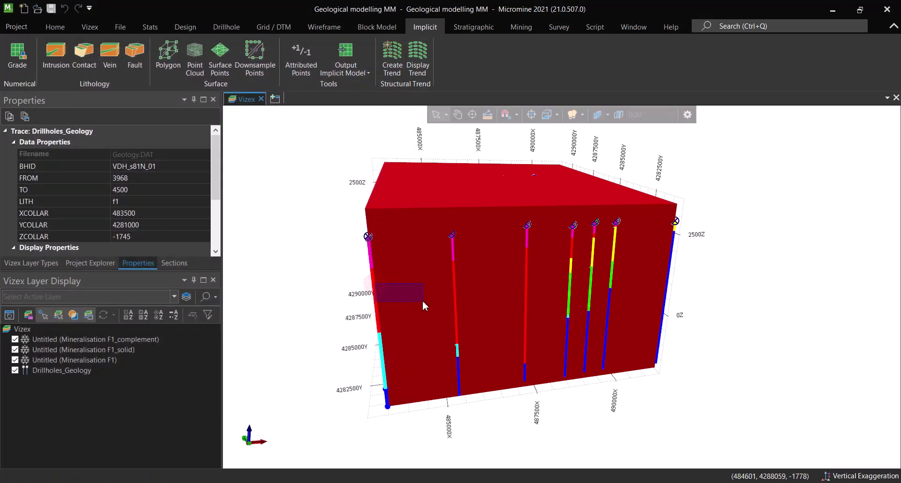
Hide the F1 complement and F1_solid layers, leaving only the red Mineralisation F1 surface
left_click(295, 302)
left_click_drag(296, 302, 432, 344)
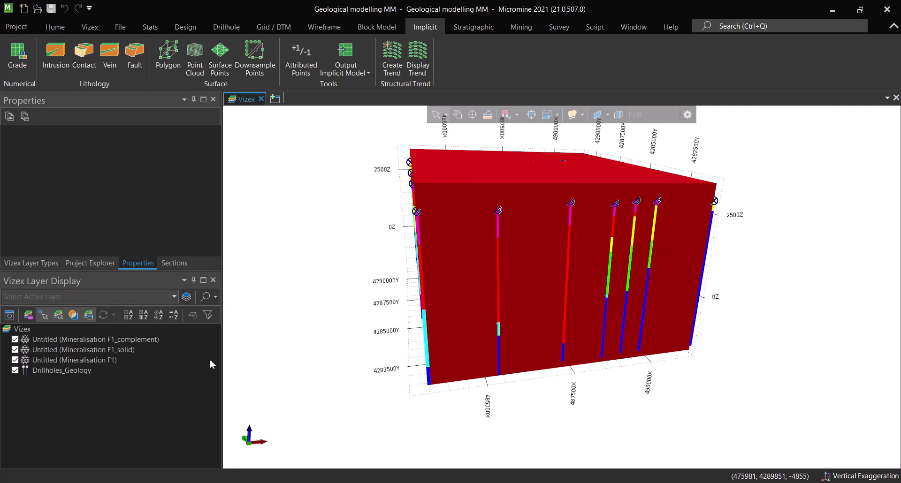
left_click(15, 340)
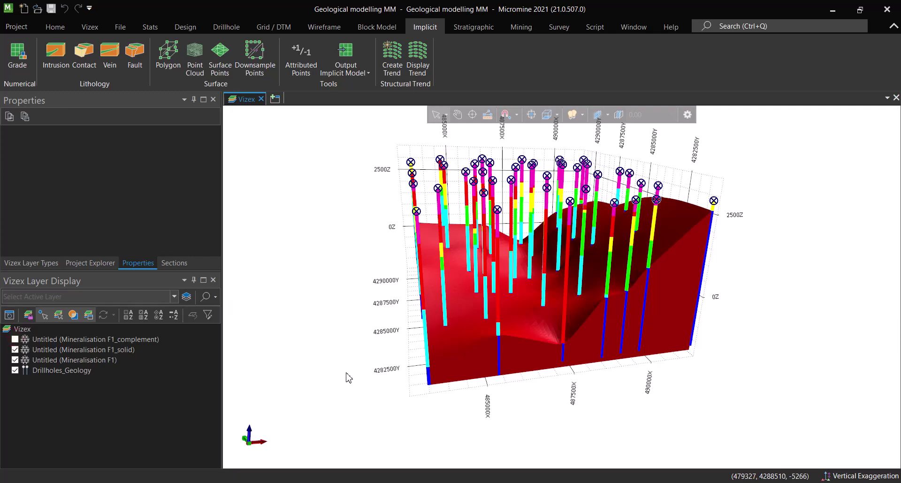
left_click(425, 337)
left_click(374, 336)
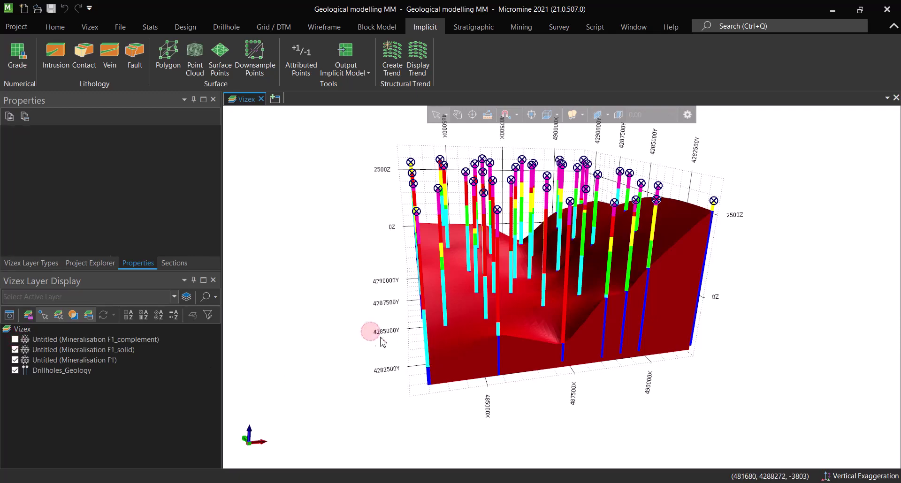
mouse_move(374, 336)
left_mouse_down()
mouse_move(557, 358)
mouse_move(493, 370)
mouse_move(364, 333)
left_mouse_up()
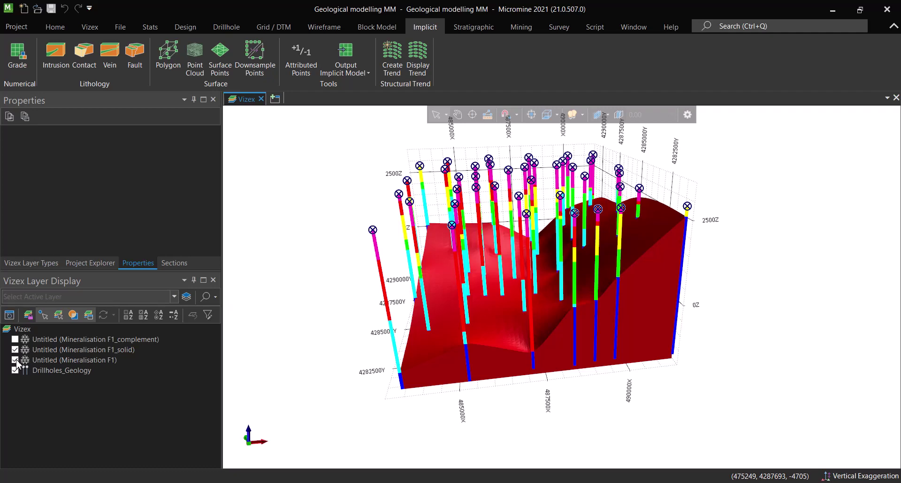
left_click_drag(356, 357, 424, 387)
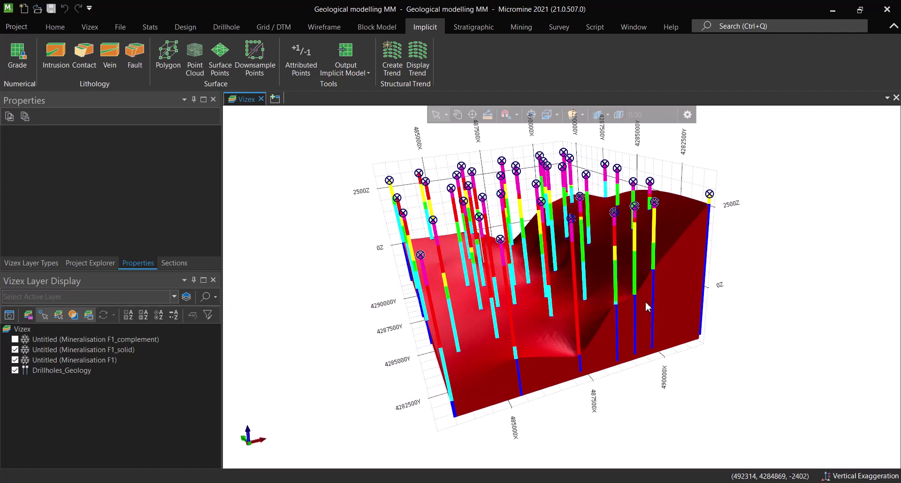
left_click(15, 349)
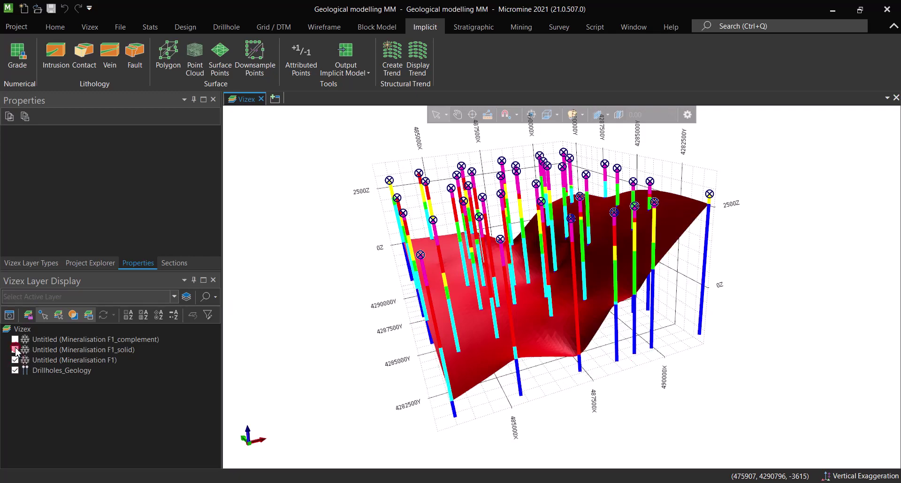
Orbit the F1 surface among the drillholes through side, front-on and top-down views
left_click_drag(408, 340, 711, 313)
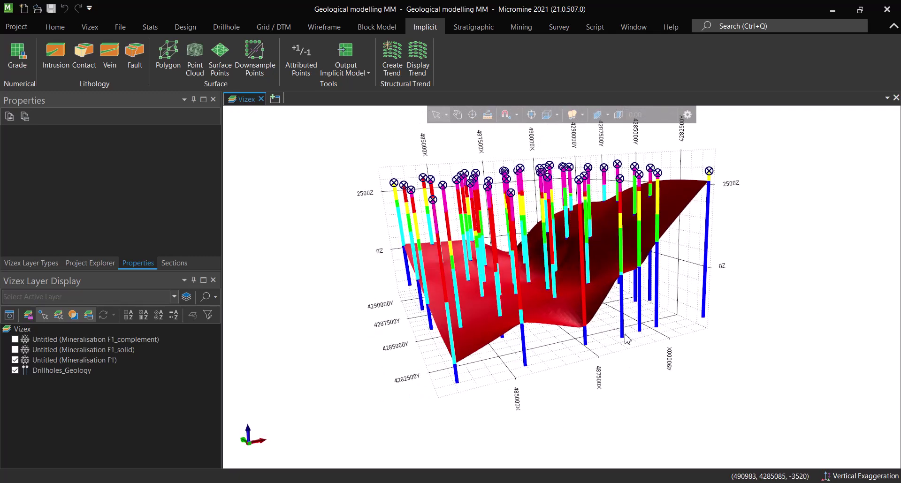
left_click_drag(514, 353, 443, 353)
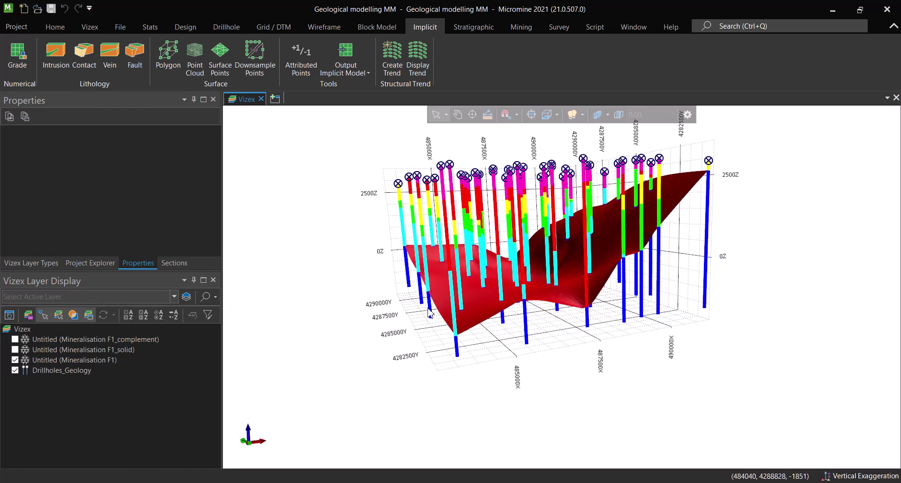
left_click_drag(663, 237, 513, 307)
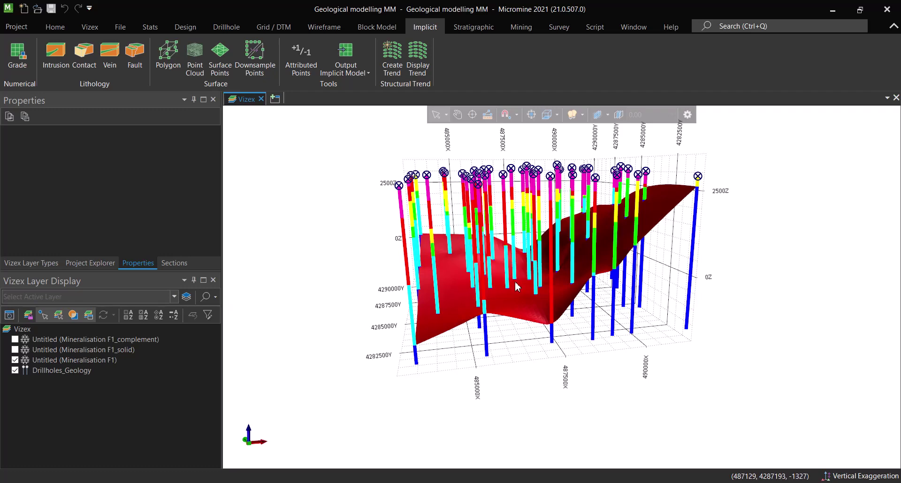
mouse_move(566, 341)
left_mouse_down()
mouse_move(567, 358)
mouse_move(564, 348)
left_mouse_up()
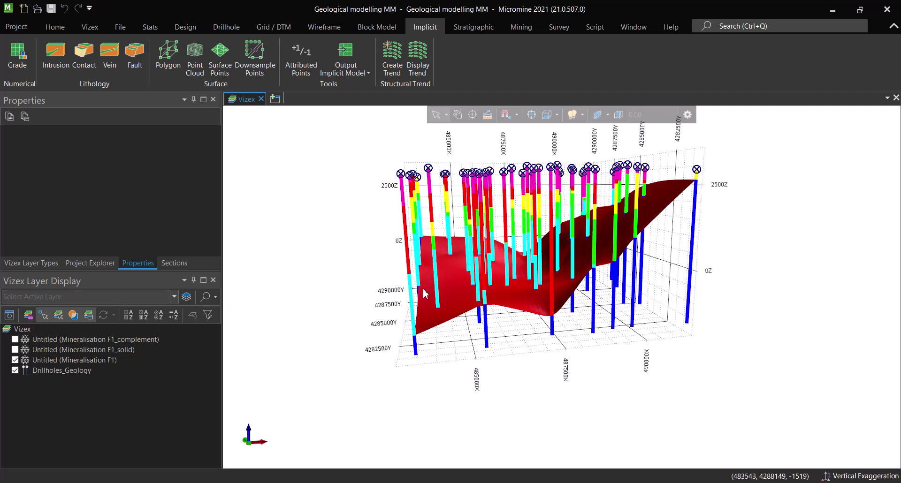
left_click_drag(532, 350, 521, 316)
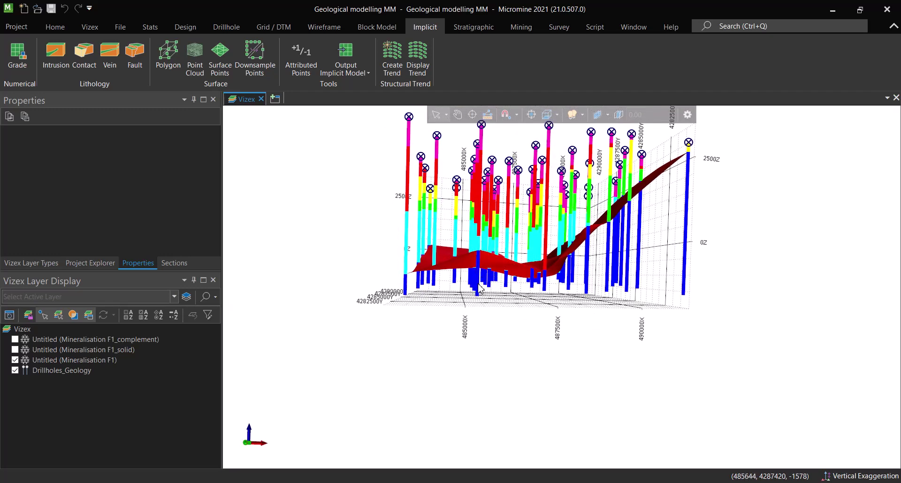
left_click_drag(477, 291, 491, 280)
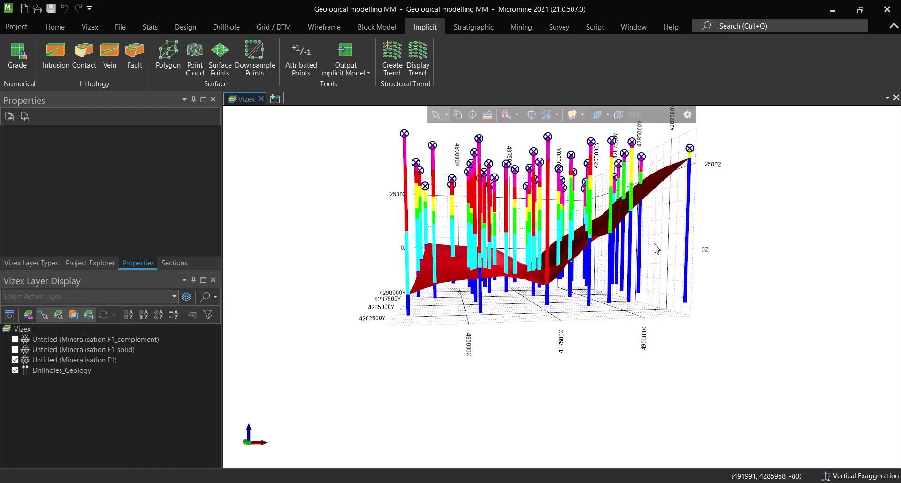
left_click_drag(569, 249, 572, 278)
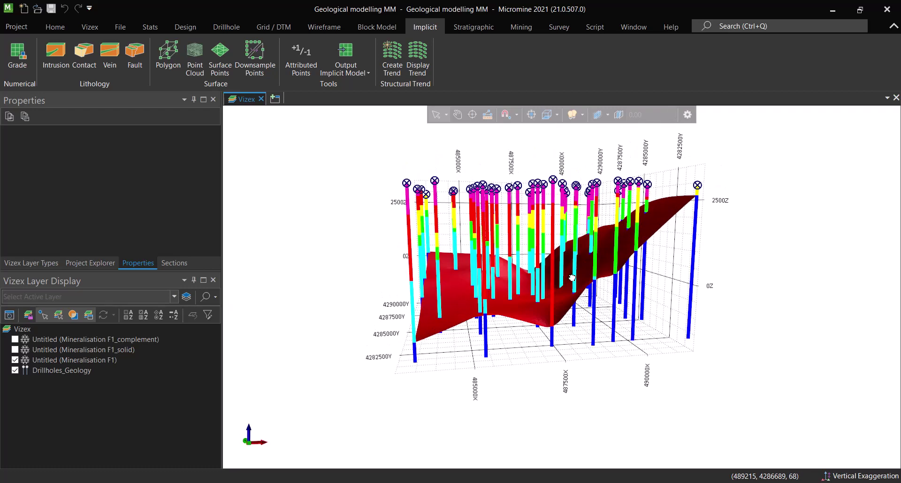
Show the Wireframe ribbon tools and keep orbiting the surface and drillholes
left_click(324, 27)
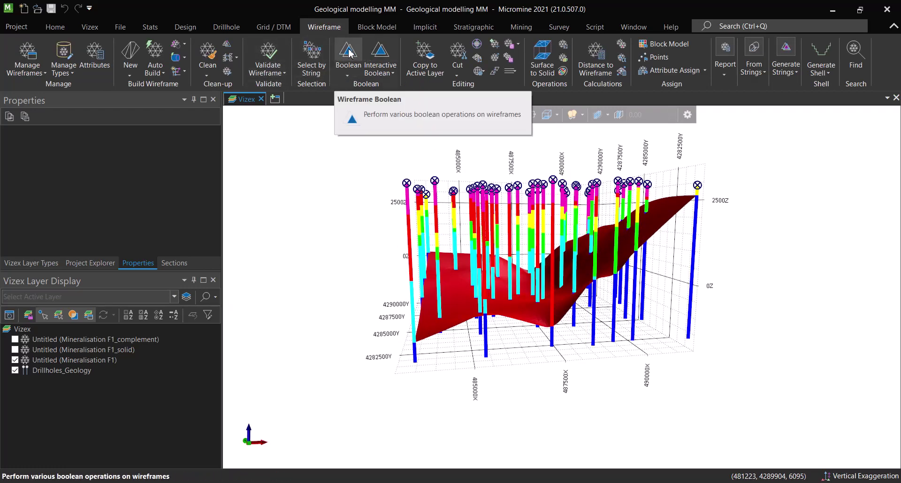
left_click_drag(484, 282, 501, 312)
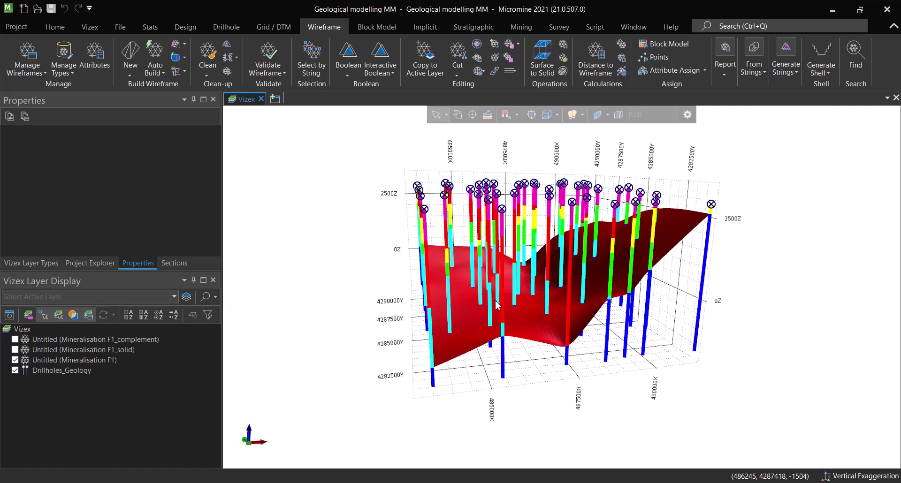
left_click_drag(569, 300, 601, 312)
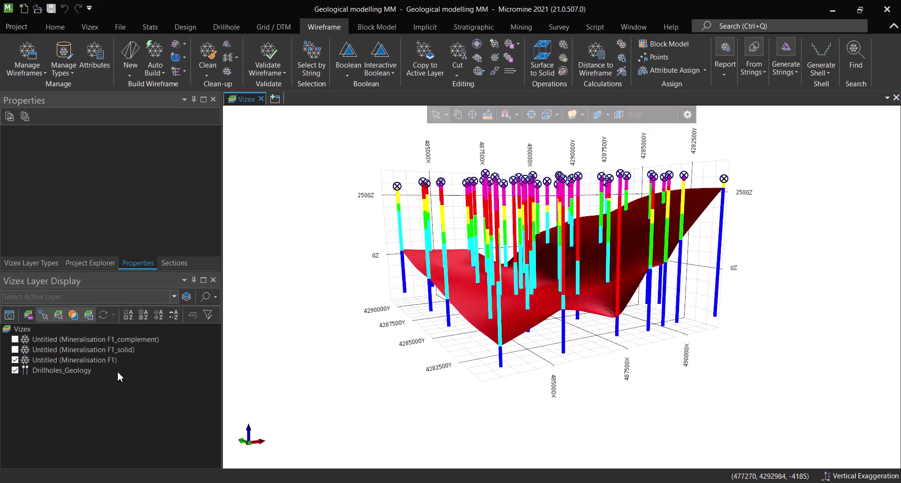
Turn the Mineralisation F1_solid layer back on and orbit and zoom around it among the drillholes
left_click(15, 350)
left_click_drag(488, 342, 509, 333)
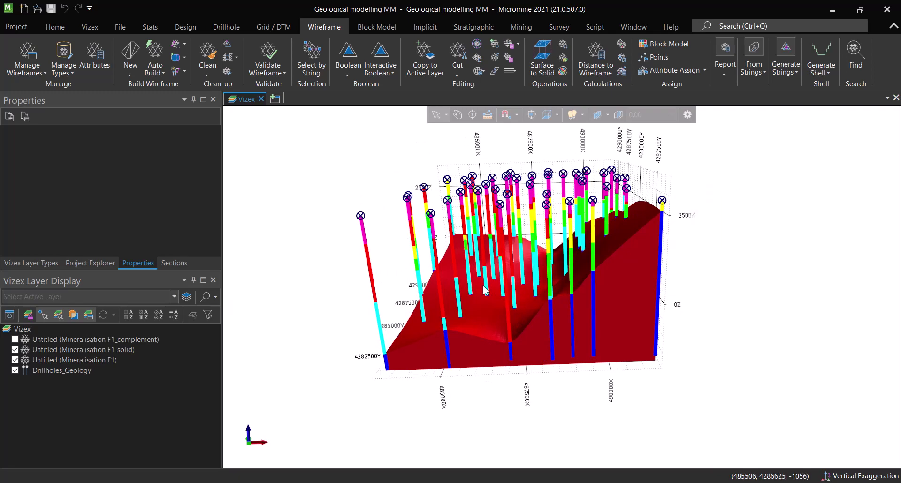
middle_click_drag(464, 307, 602, 323)
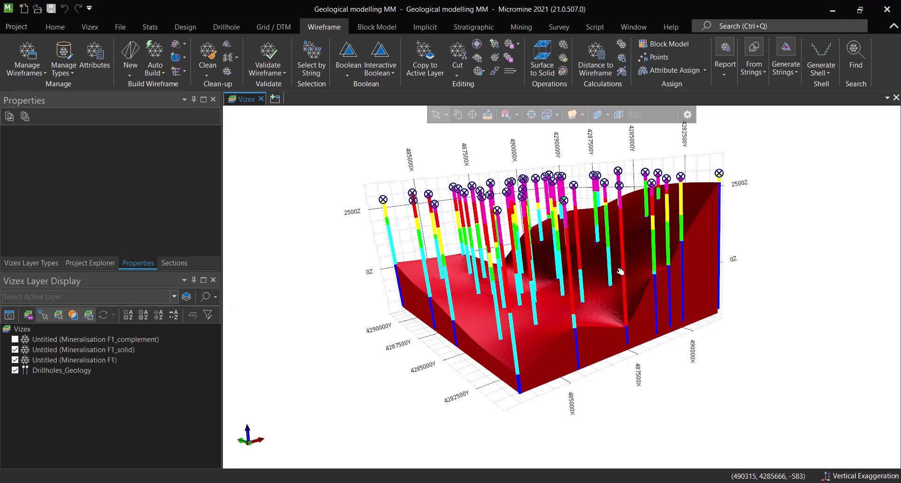
middle_click_drag(621, 271, 520, 327)
scroll(520, 327, "down", 5)
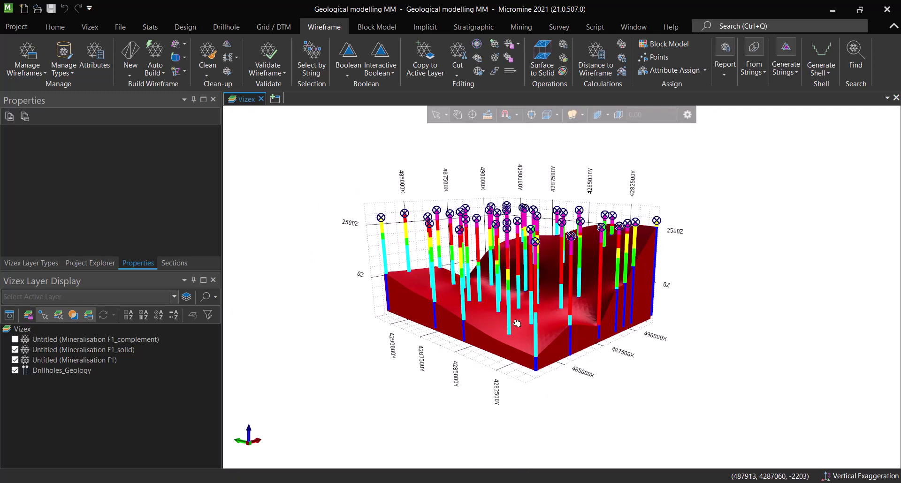
scroll(519, 327, "up", 3)
middle_click_drag(516, 323, 641, 288)
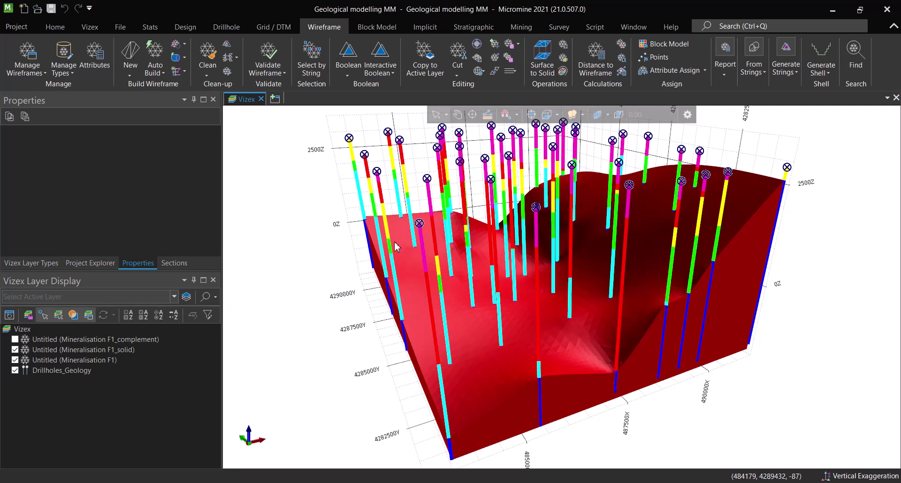
middle_click_drag(528, 396, 524, 379)
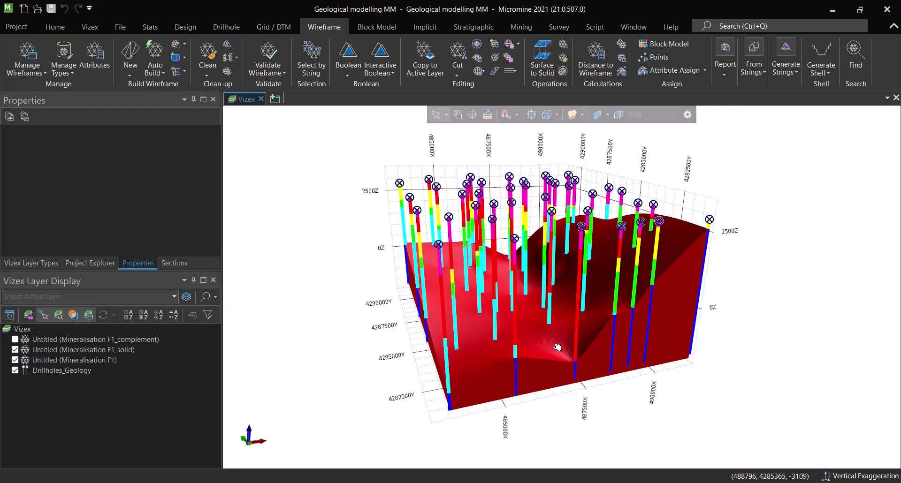
Switch to the separate 3D viewer and slide the section plane up through the model
key("alt+Tab")
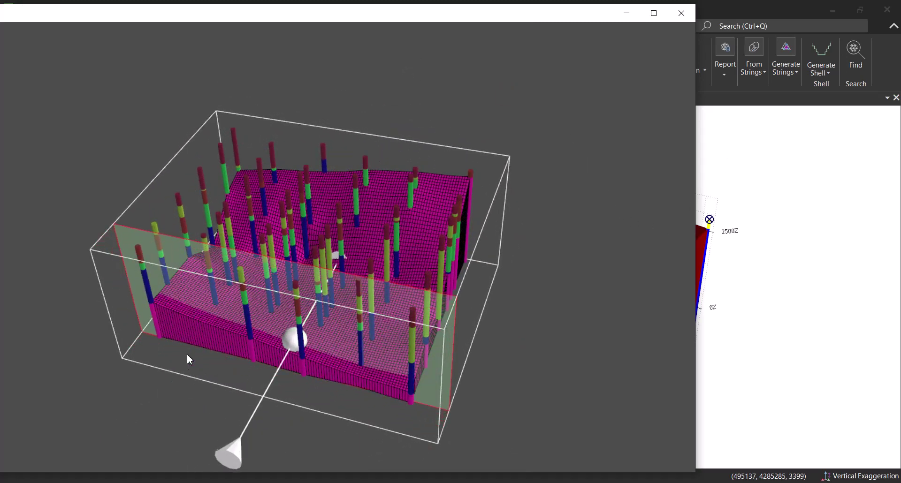
left_click_drag(269, 367, 257, 423)
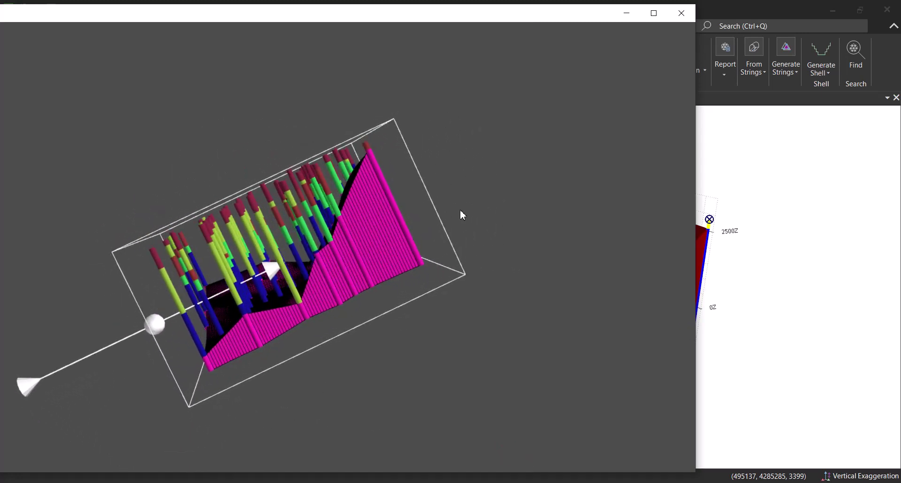
left_click_drag(460, 214, 244, 336)
Orbit and pan the magenta solid and drillholes through side-on and oblique views
left_click_drag(73, 364, 30, 296)
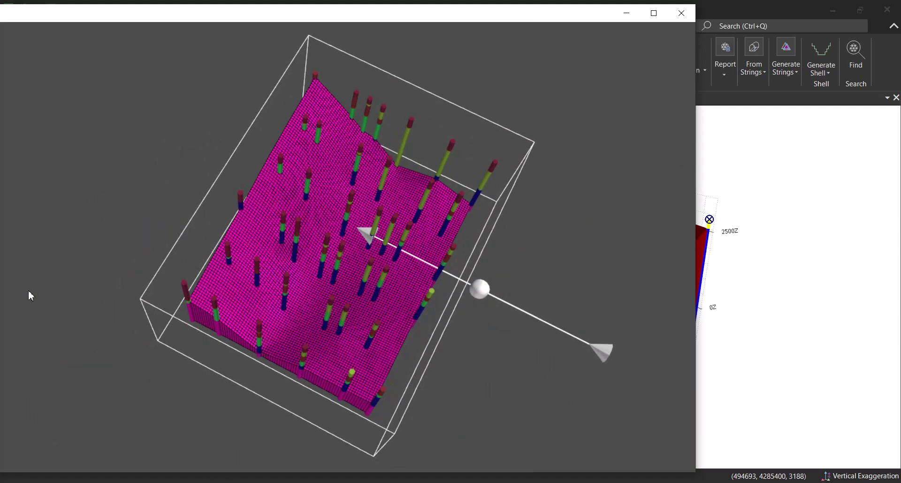
left_click_drag(538, 426, 648, 264)
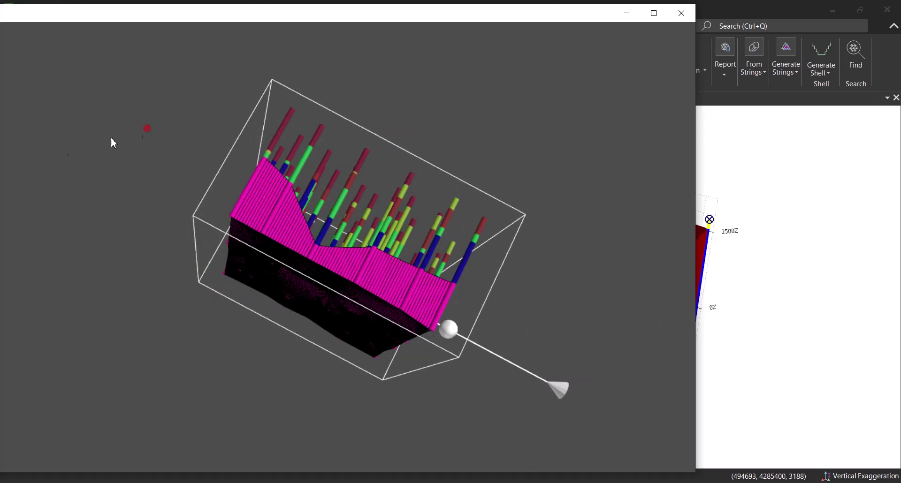
left_click_drag(112, 140, 203, 203)
left_click_drag(599, 203, 309, 140)
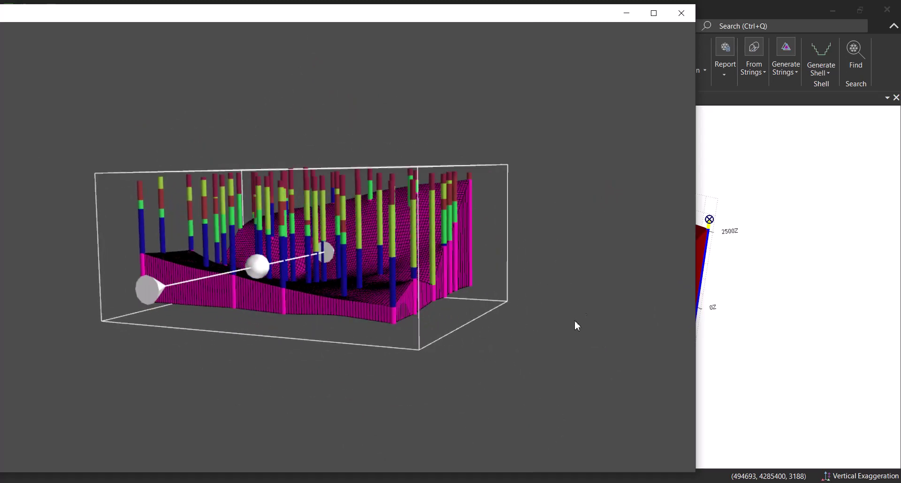
left_click_drag(575, 323, 446, 272)
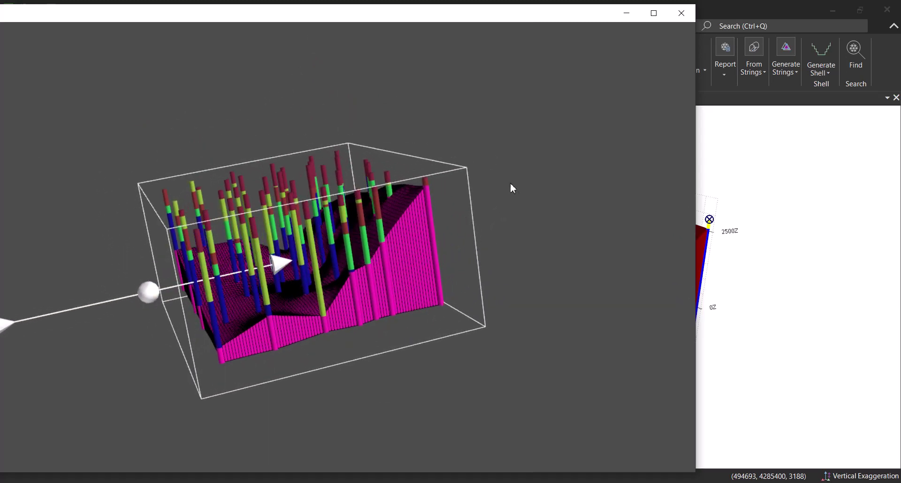
middle_click_drag(524, 193, 541, 193)
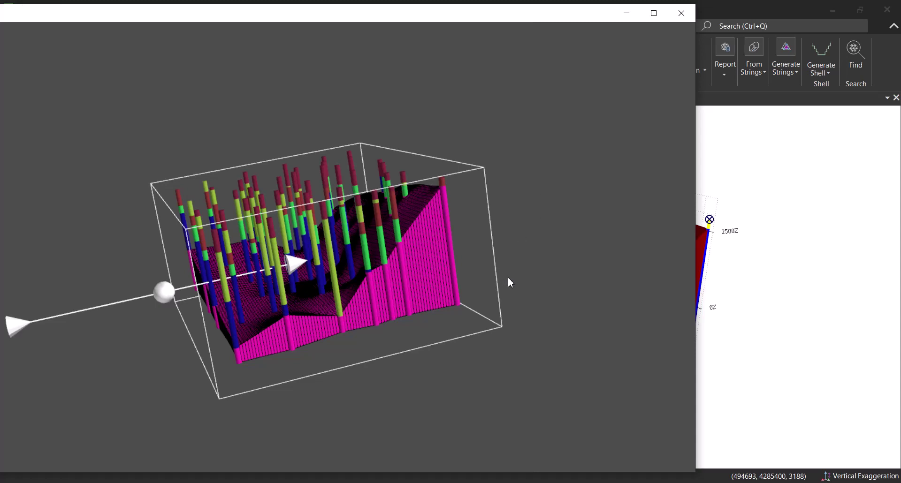
middle_click_drag(502, 272, 524, 277)
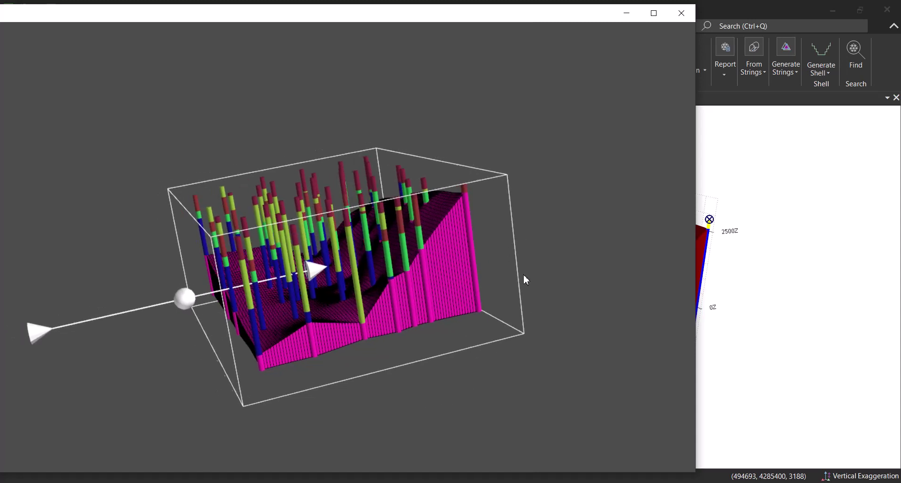
left_click_drag(555, 251, 618, 257)
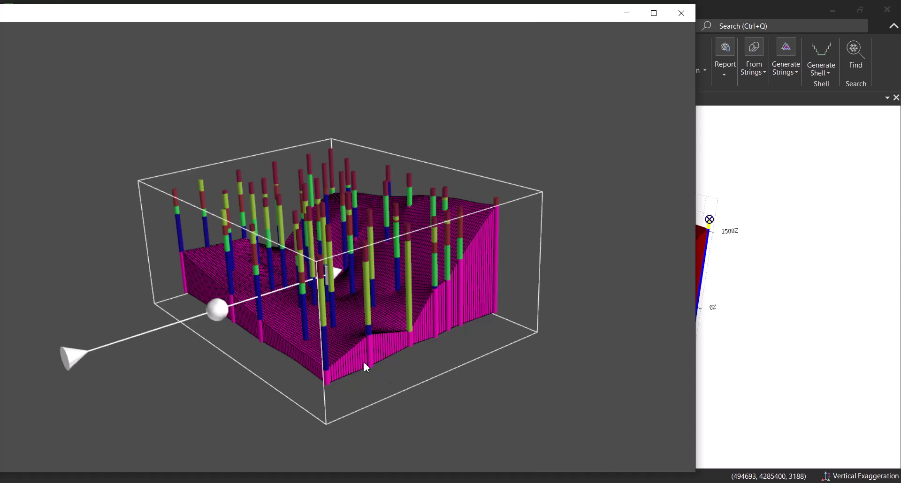
Slide the section plane along its axis and orbit the model to view it from above
mouse_move(486, 401)
left_mouse_down()
mouse_move(503, 386)
mouse_move(490, 389)
left_mouse_up()
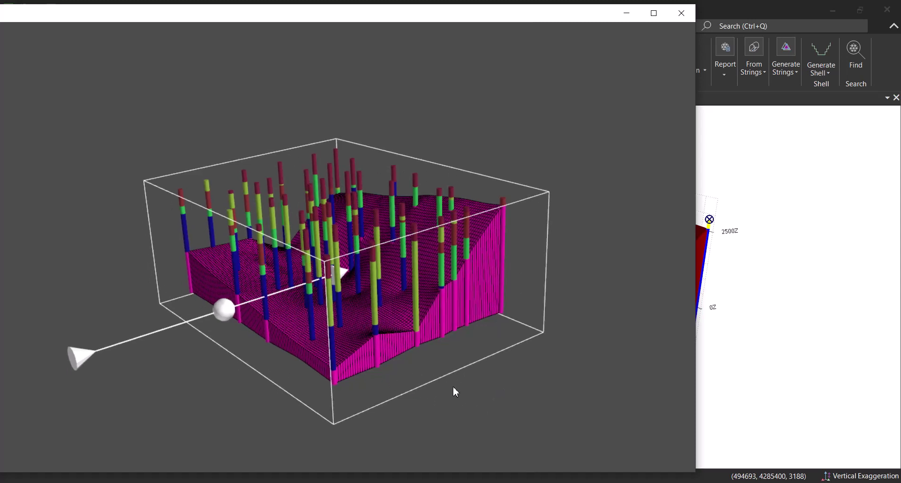
left_click_drag(398, 391, 406, 413)
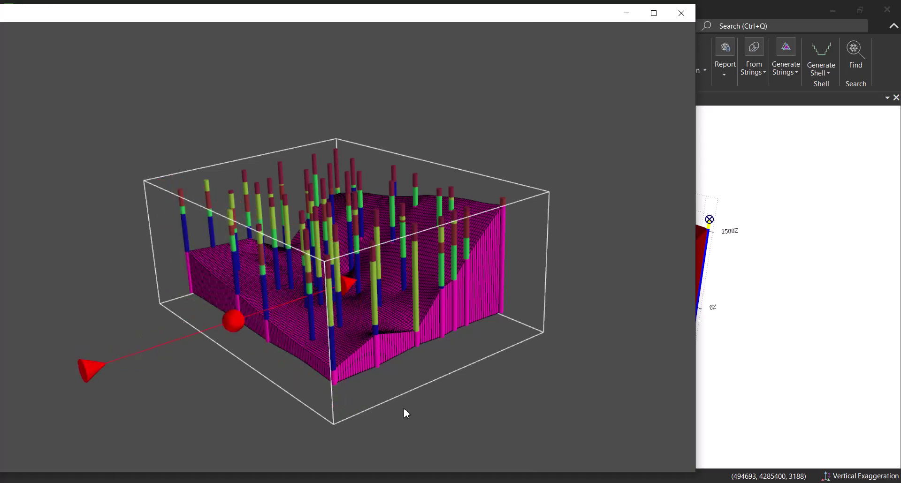
left_click_drag(533, 362, 454, 419)
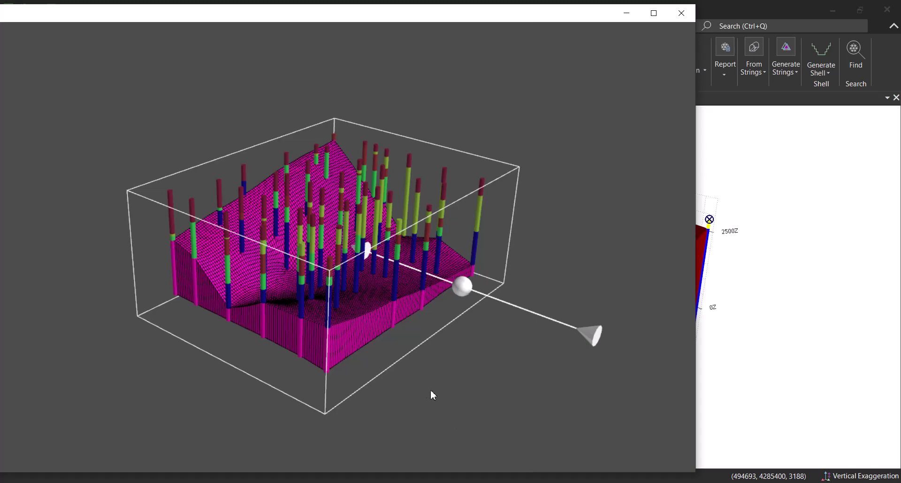
left_click_drag(430, 392, 618, 333)
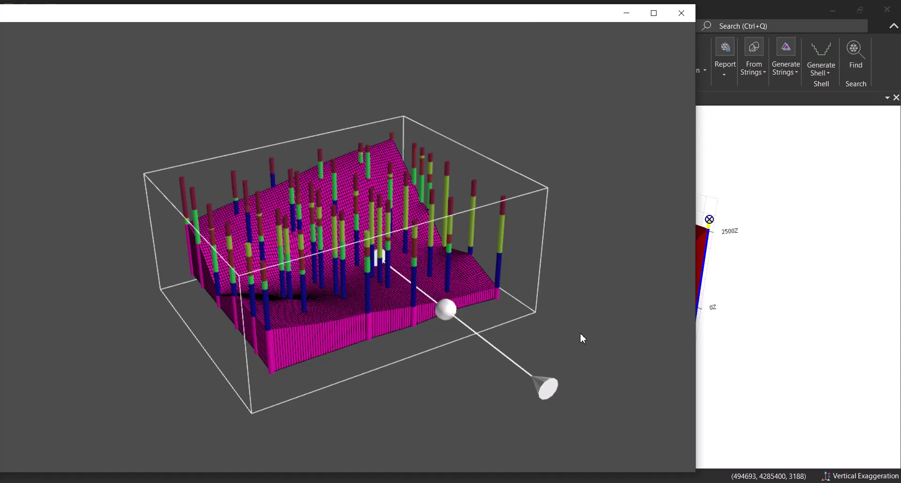
Orbit the drillholes and surface model again, then minimize the separate 3D viewer
left_click_drag(392, 376, 633, 370)
left_click_drag(597, 243, 439, 362)
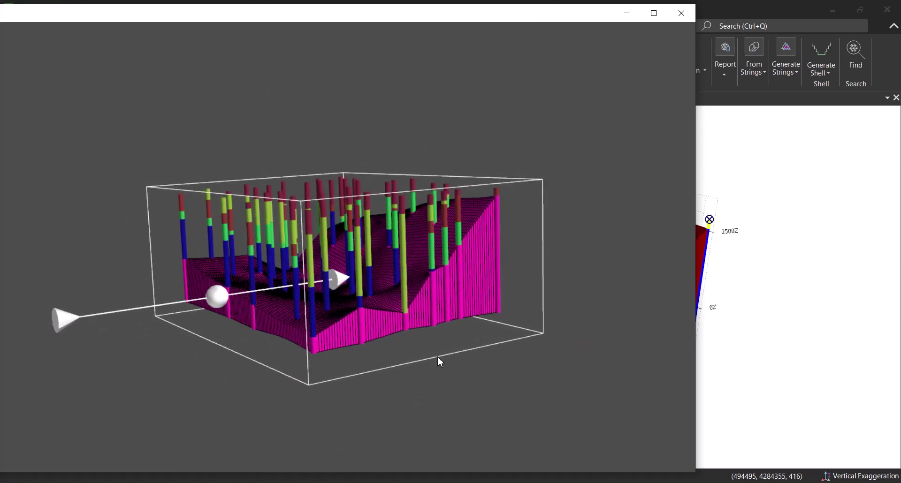
left_click(629, 15)
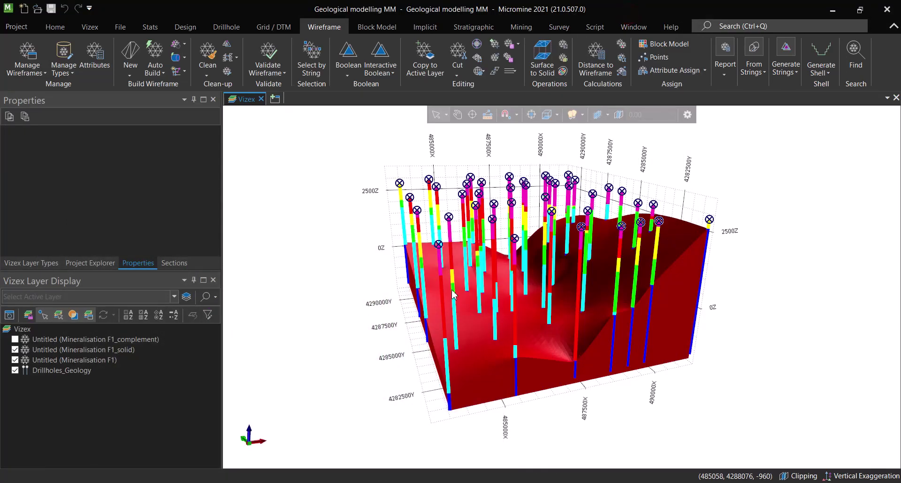
Show the trace details for the Geology.DAT interval from 743 to 2380, LITH f5
mouse_move(445, 319)
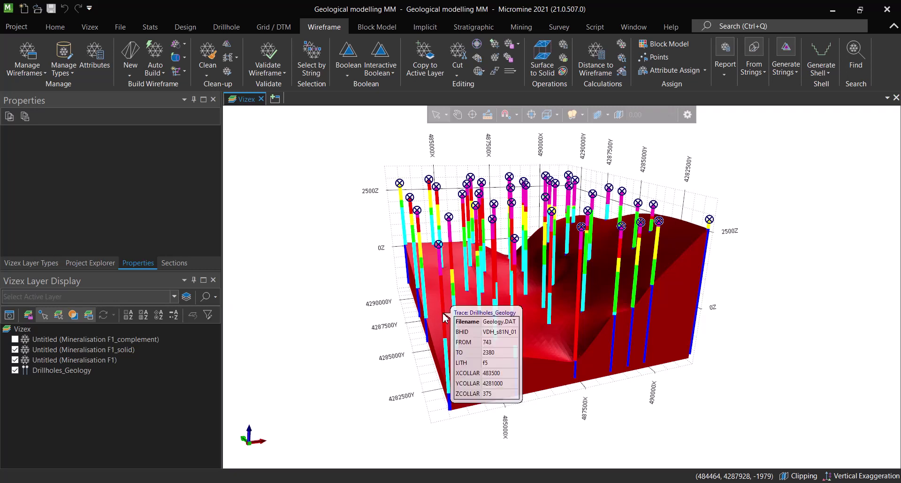